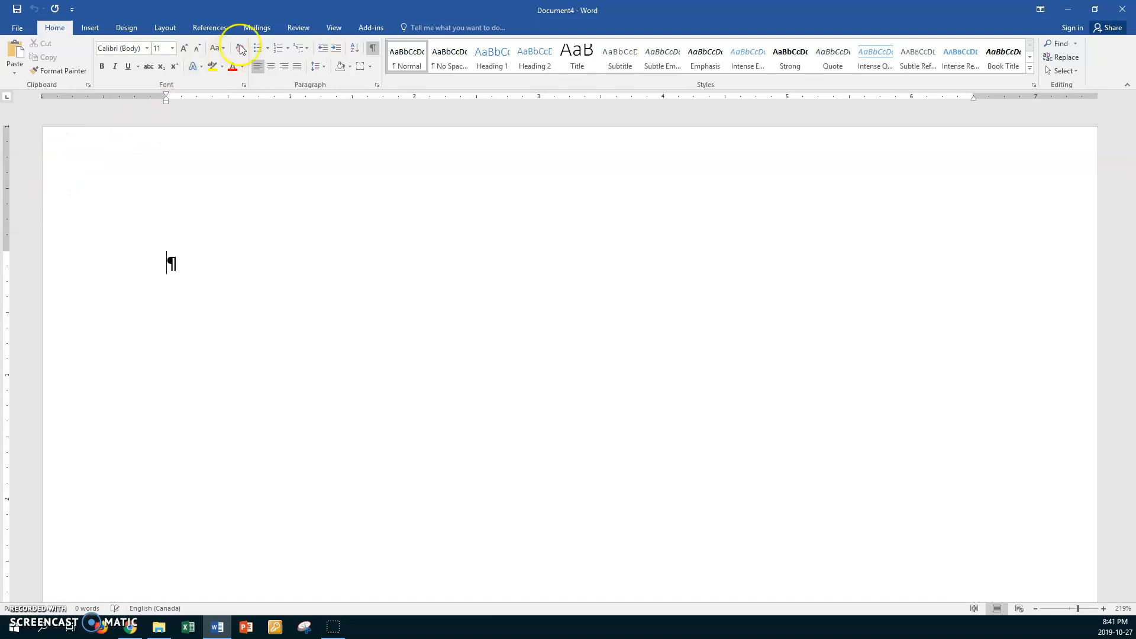
# - Start the Step-by-Step Mail Merge Wizard with Labels as the document type and continue to the starting document stage
pyautogui.click(257, 28)
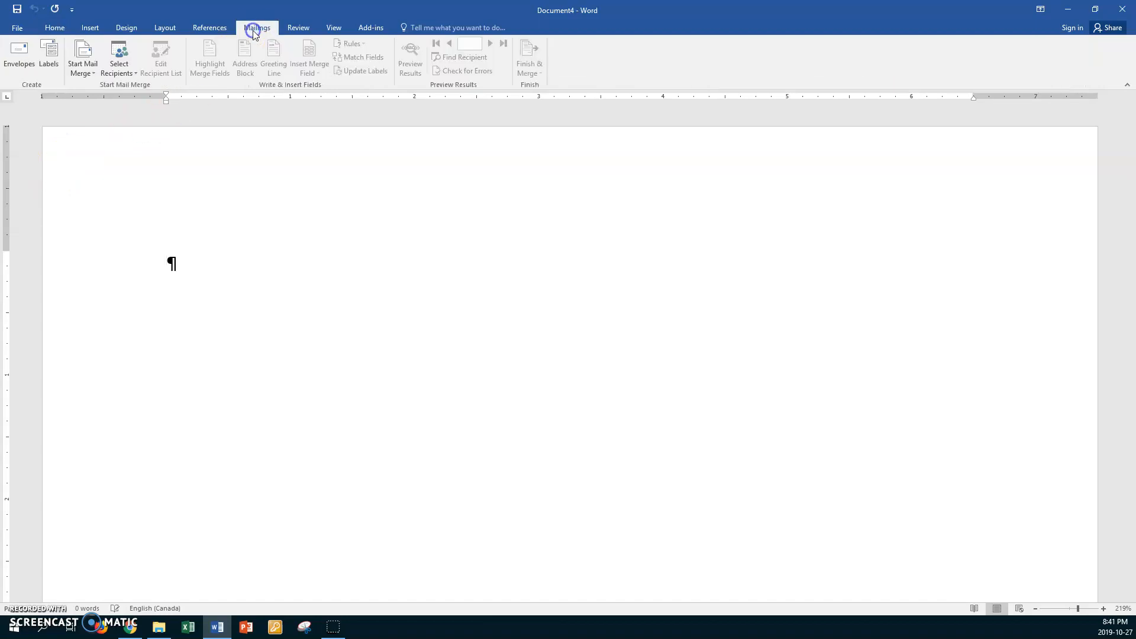
pyautogui.click(83, 65)
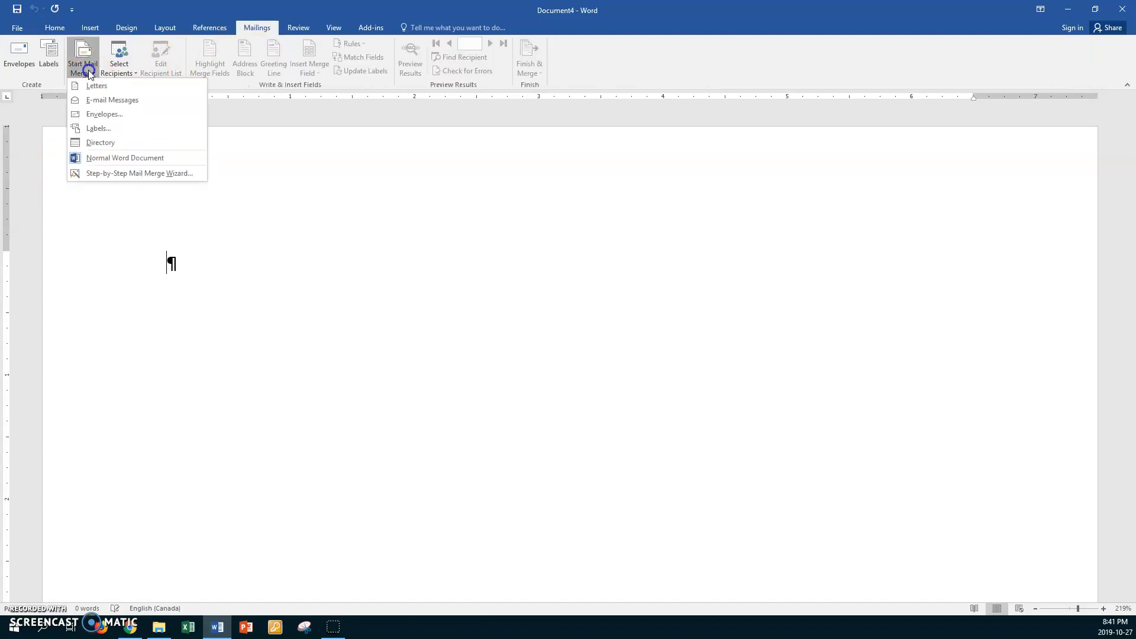
pyautogui.click(110, 173)
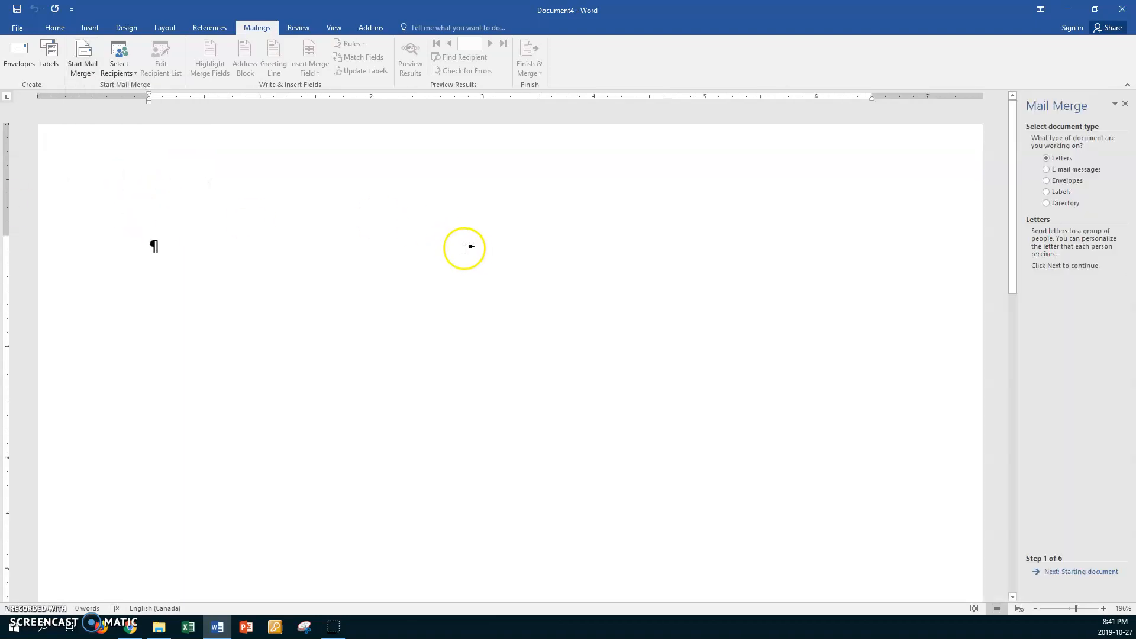
pyautogui.click(1046, 193)
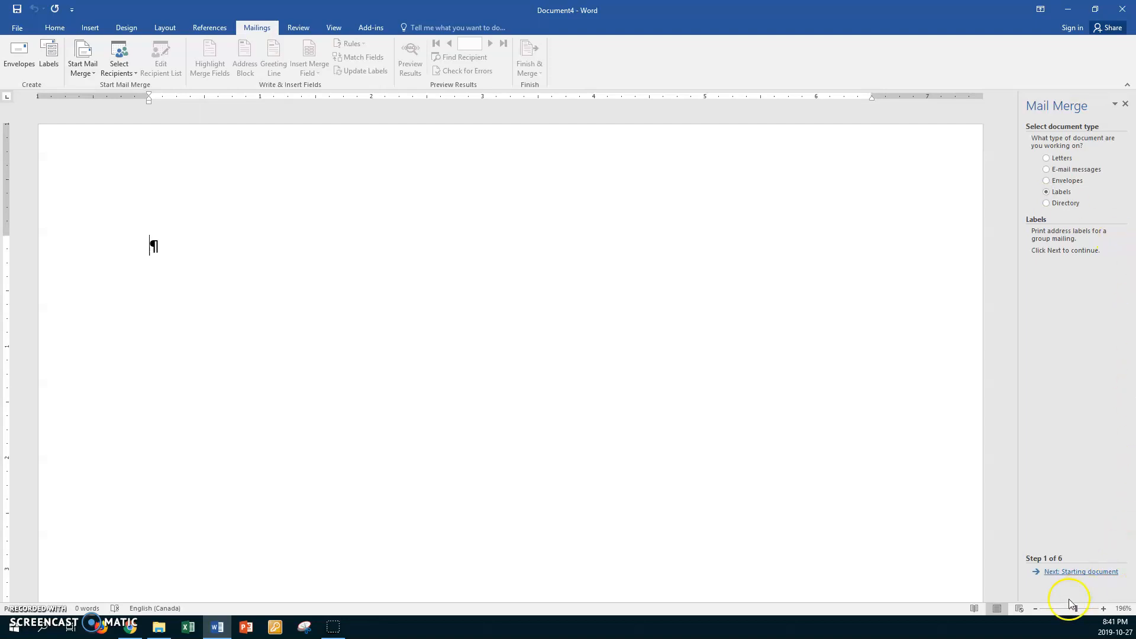
pyautogui.click(1055, 573)
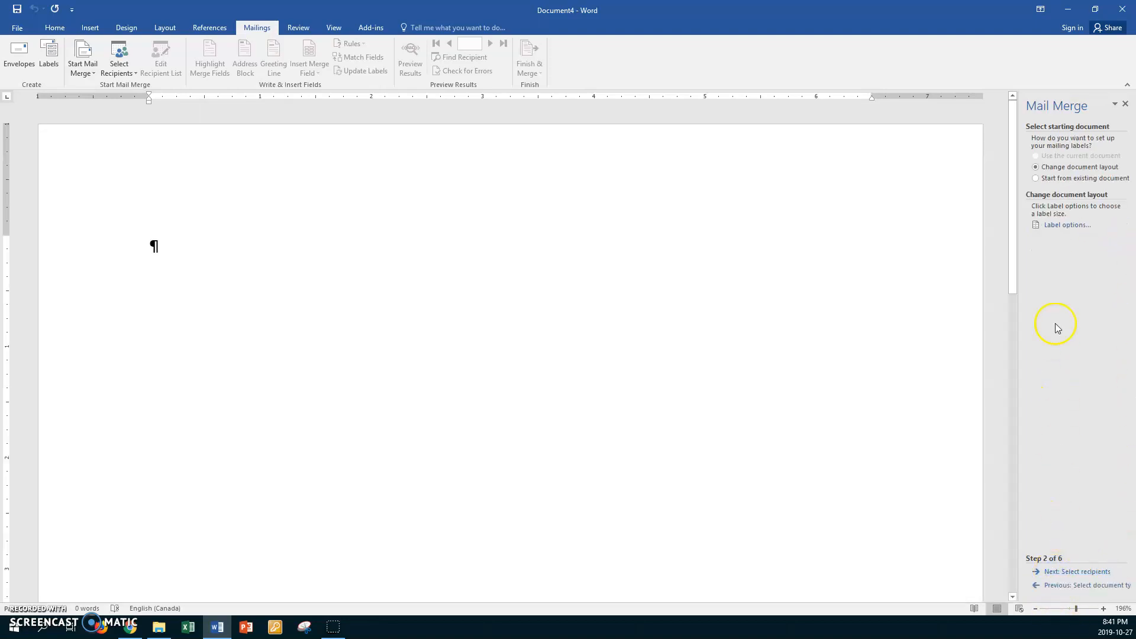
# - Lay out the document as Avery US Letter 5263 Shipping Labels
pyautogui.click(1065, 225)
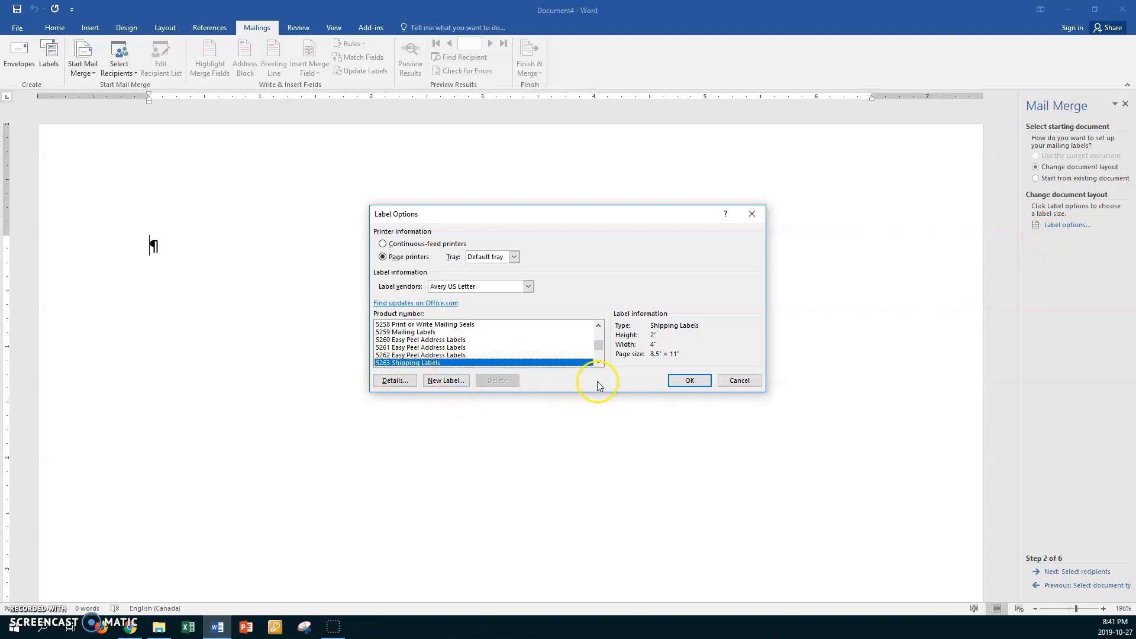
pyautogui.click(598, 361)
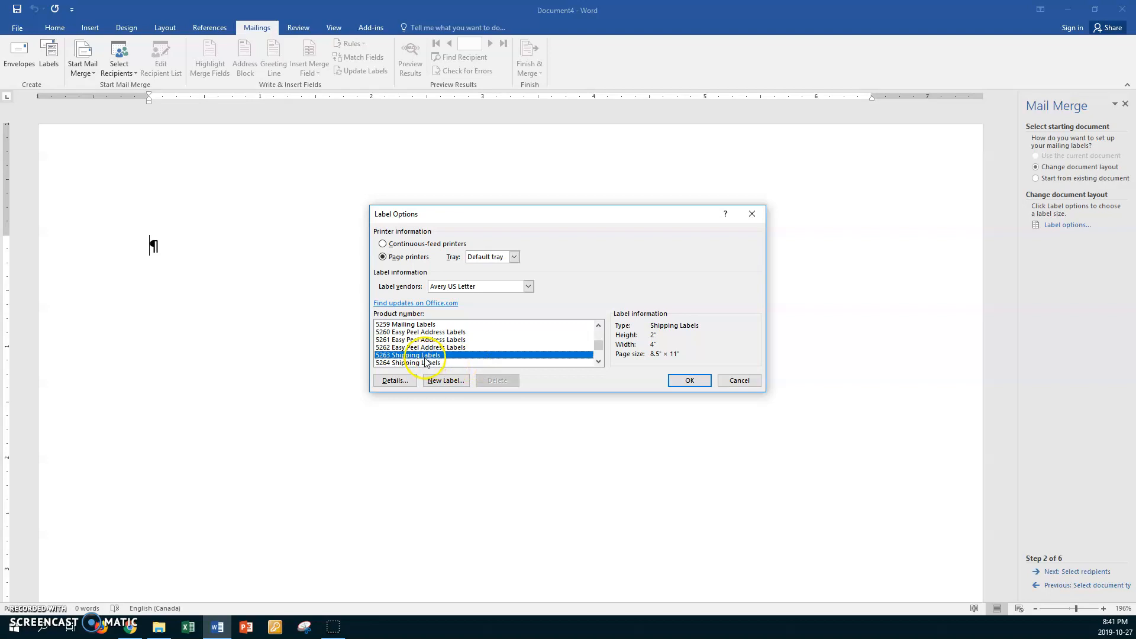
pyautogui.click(681, 379)
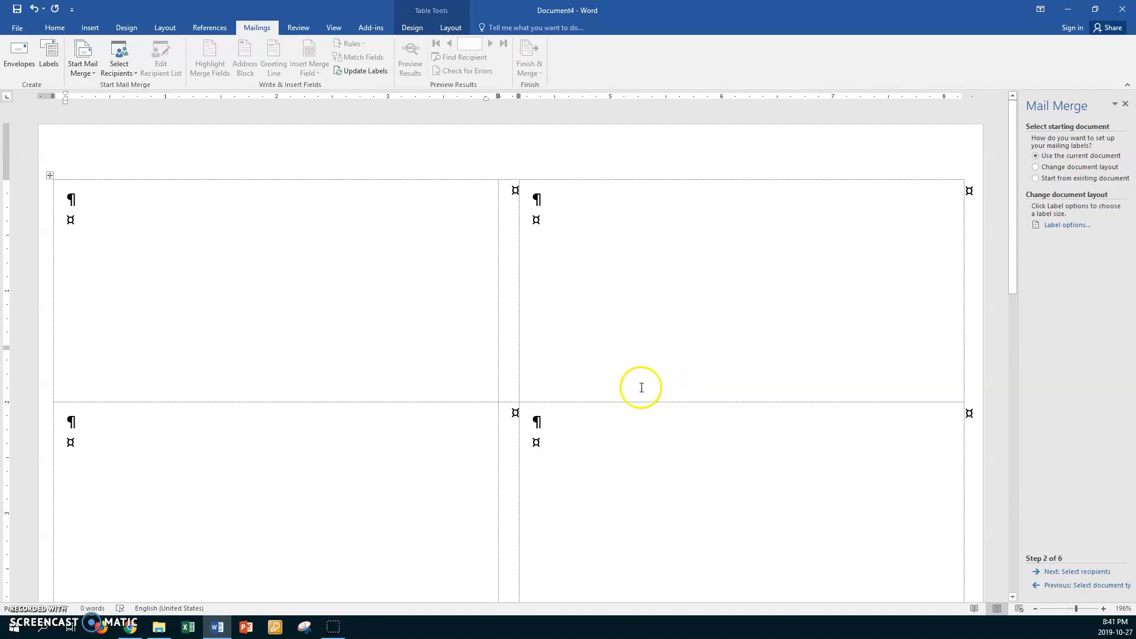
# - Apply the No Spacing style to the first label and increase the label table's default cell margins
pyautogui.click(54, 28)
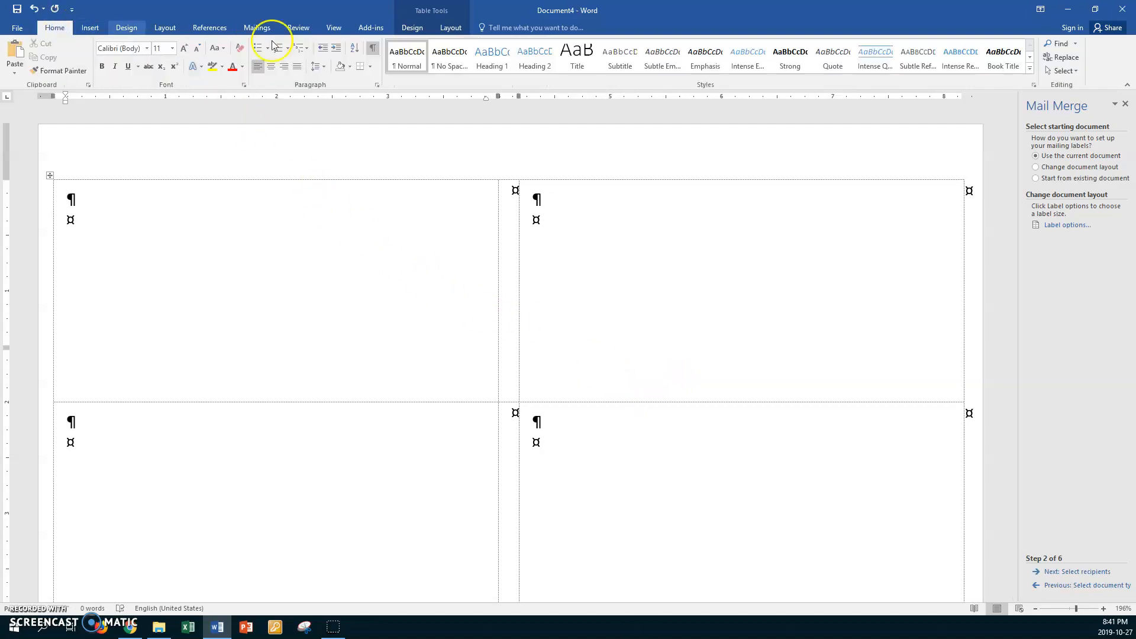
pyautogui.click(462, 65)
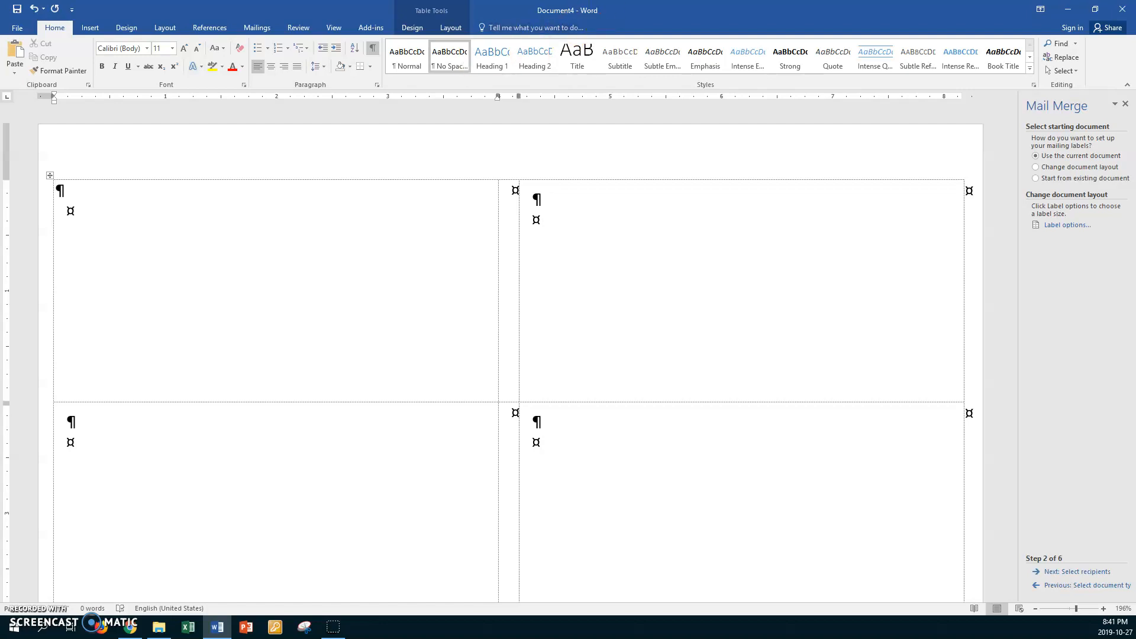
pyautogui.click(452, 28)
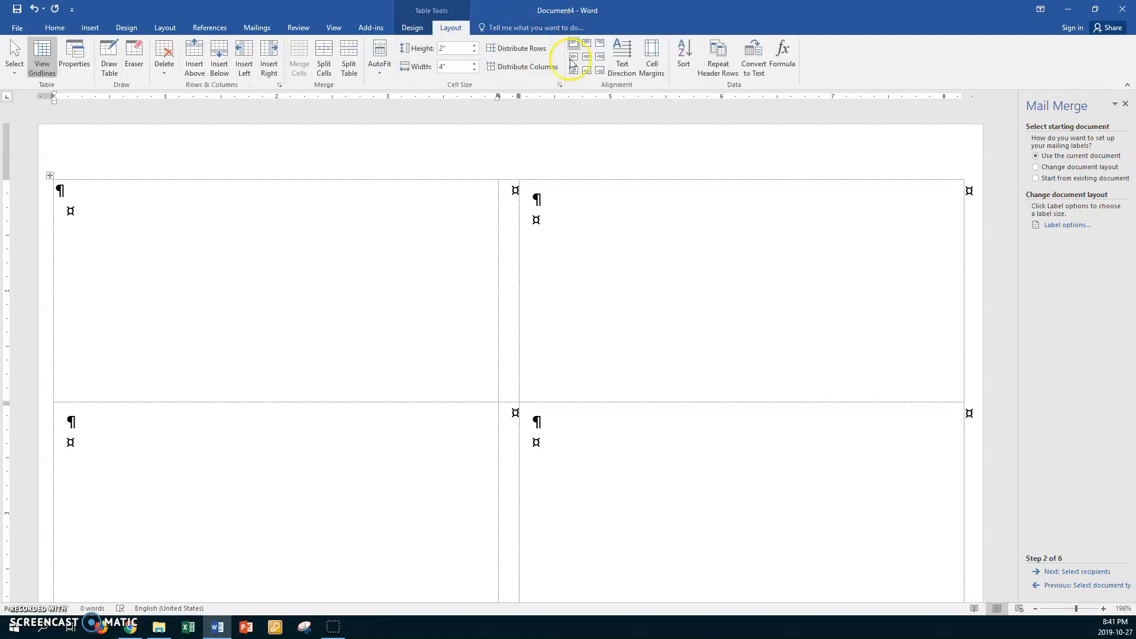
pyautogui.click(651, 60)
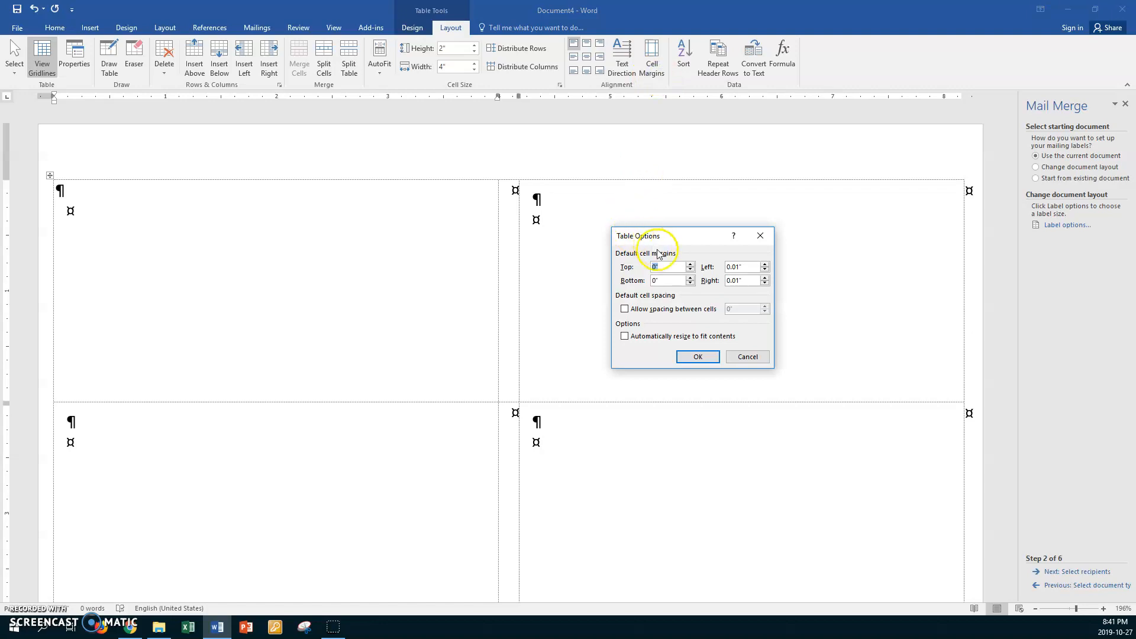
pyautogui.click(573, 279)
pyautogui.click(711, 357)
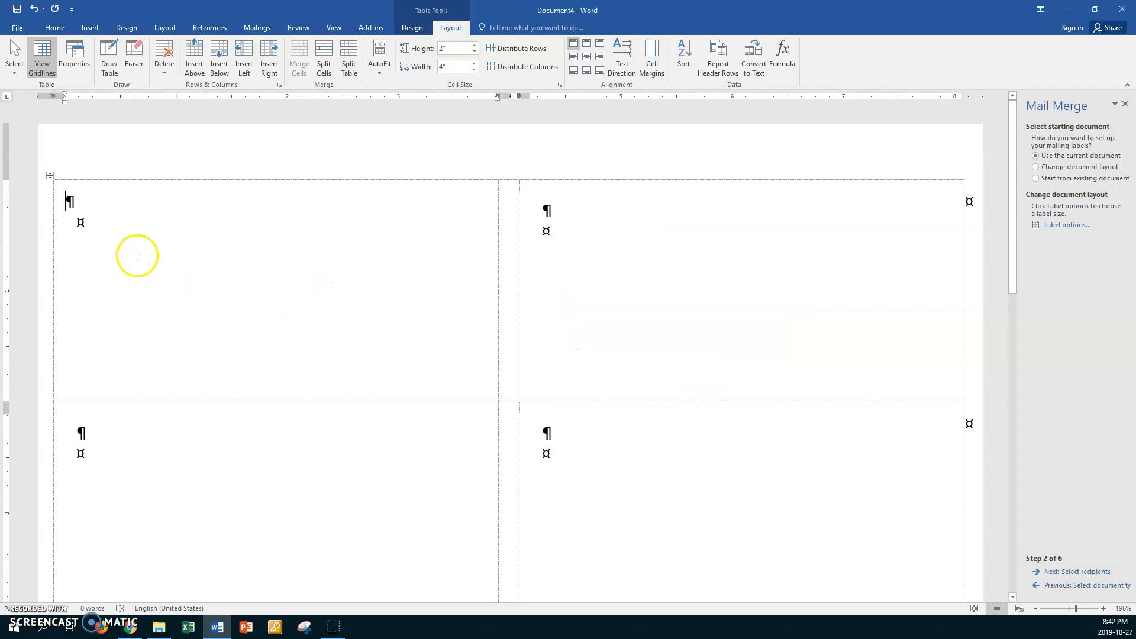
pyautogui.click(90, 202)
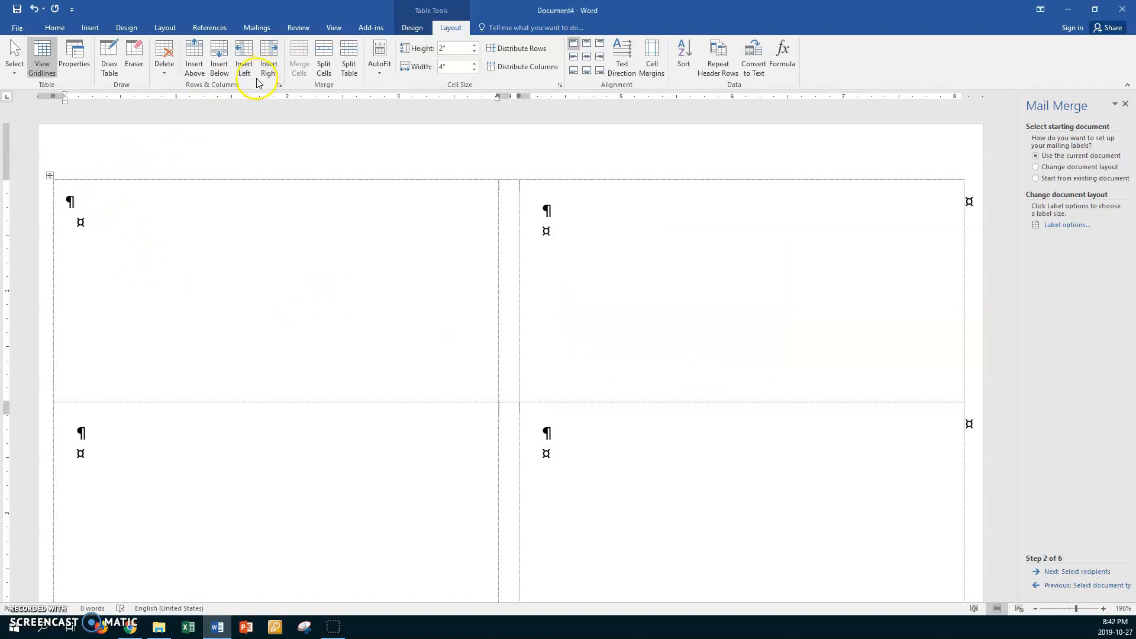
# - Advance to recipient selection and open the Manitoba Students database from the CLASSES V Drive\ABT\Mail Merge folder as the existing list
pyautogui.click(259, 29)
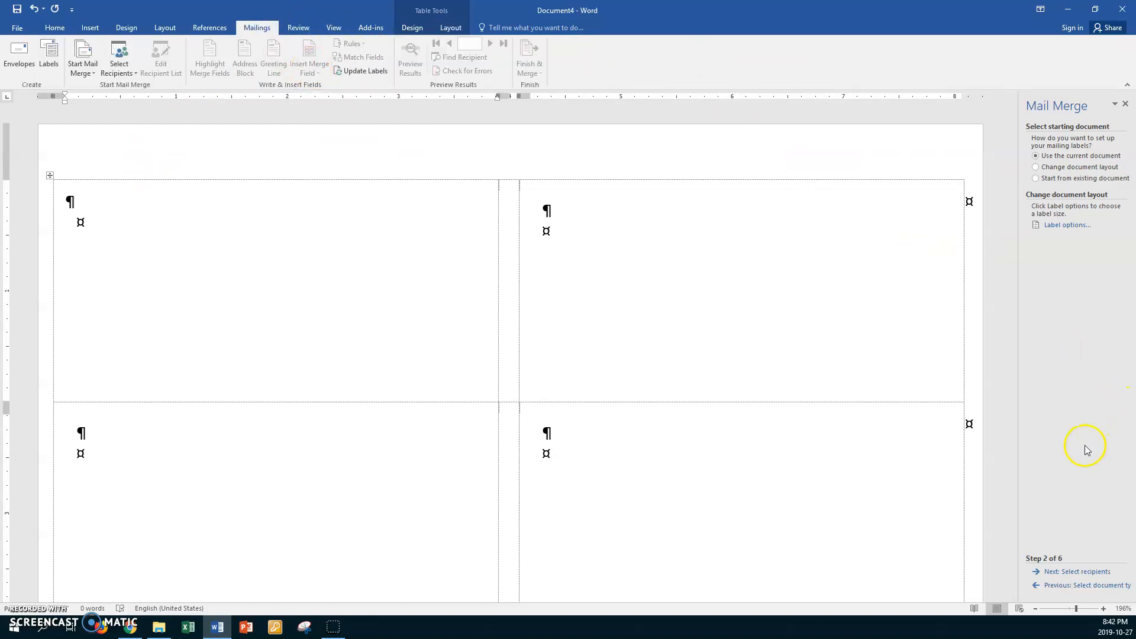
pyautogui.click(1072, 573)
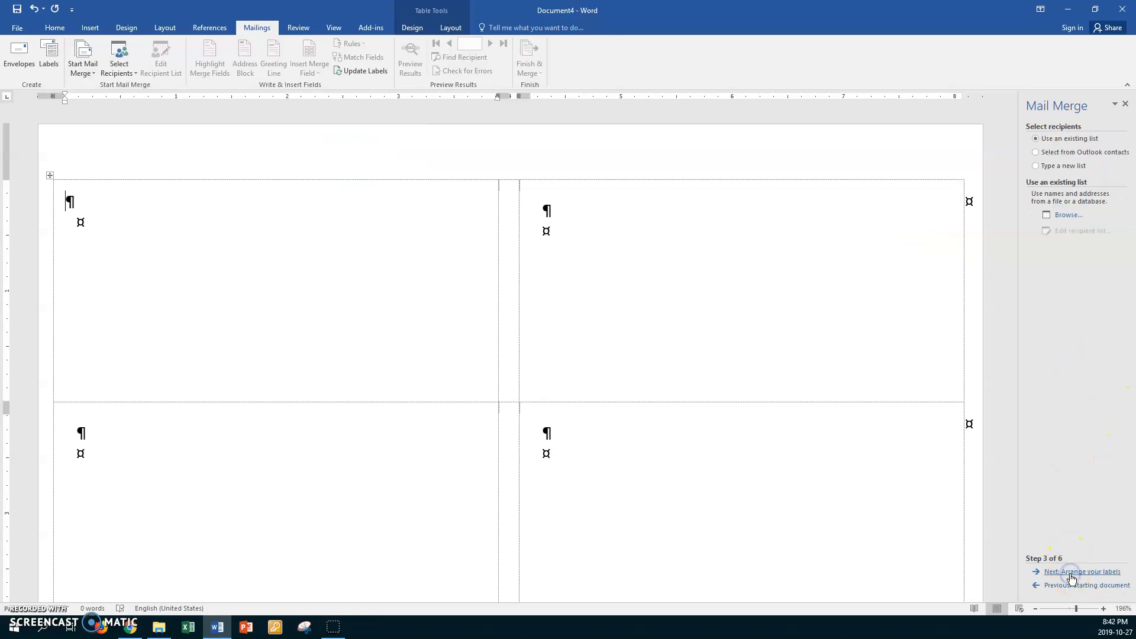
pyautogui.click(1067, 215)
pyautogui.moveTo(182, 156); pyautogui.dragTo(203, 117)
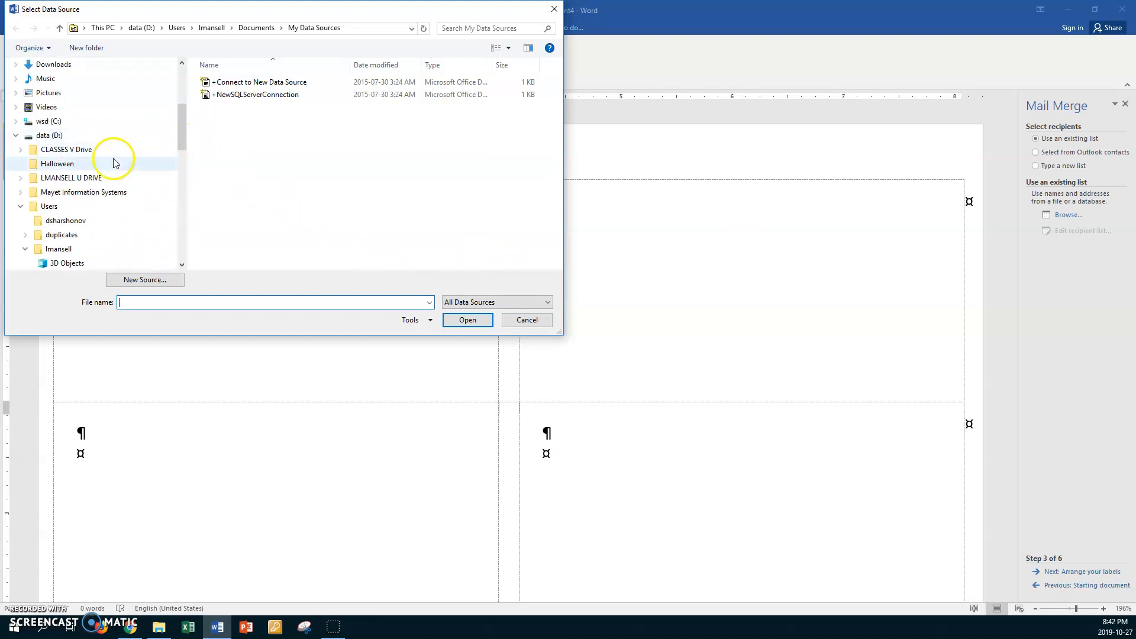
pyautogui.click(66, 150)
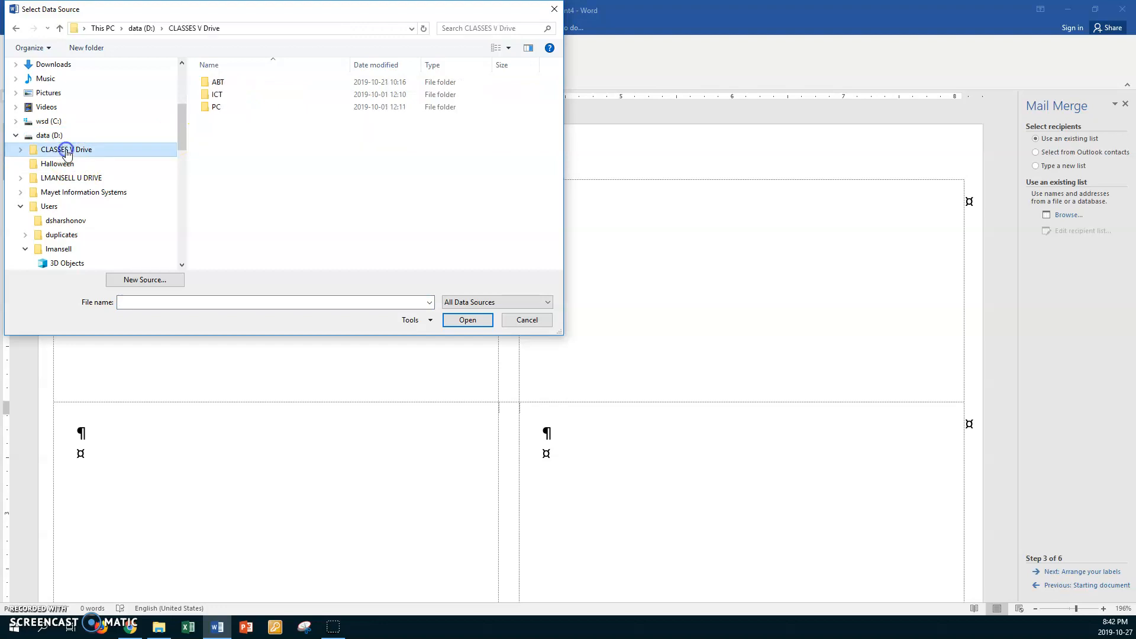
pyautogui.doubleClick(209, 82)
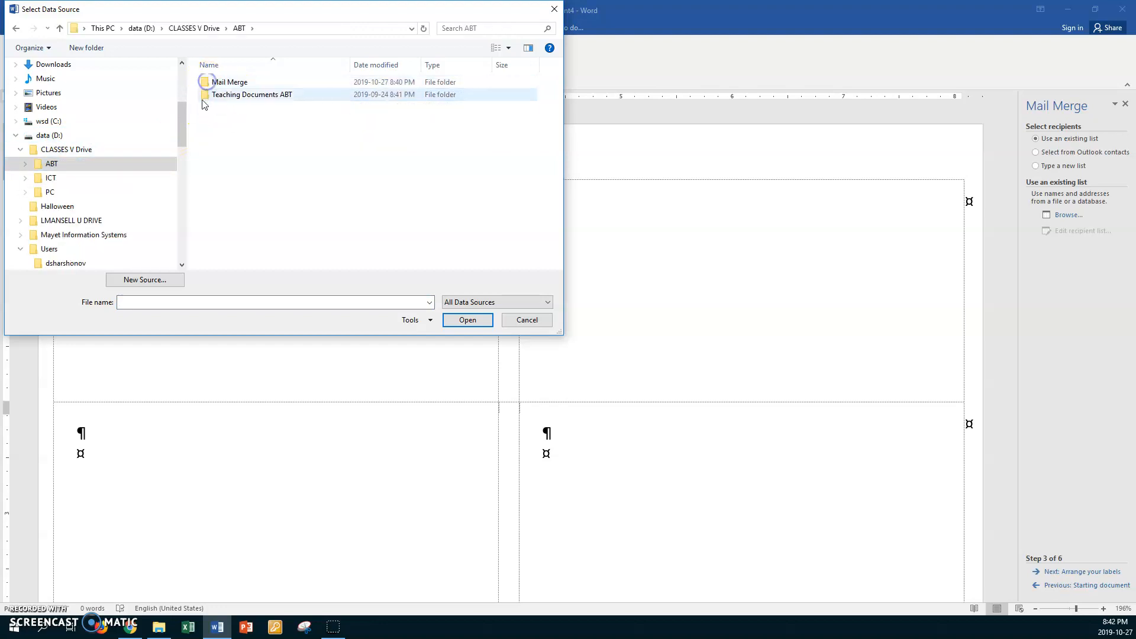
pyautogui.doubleClick(207, 81)
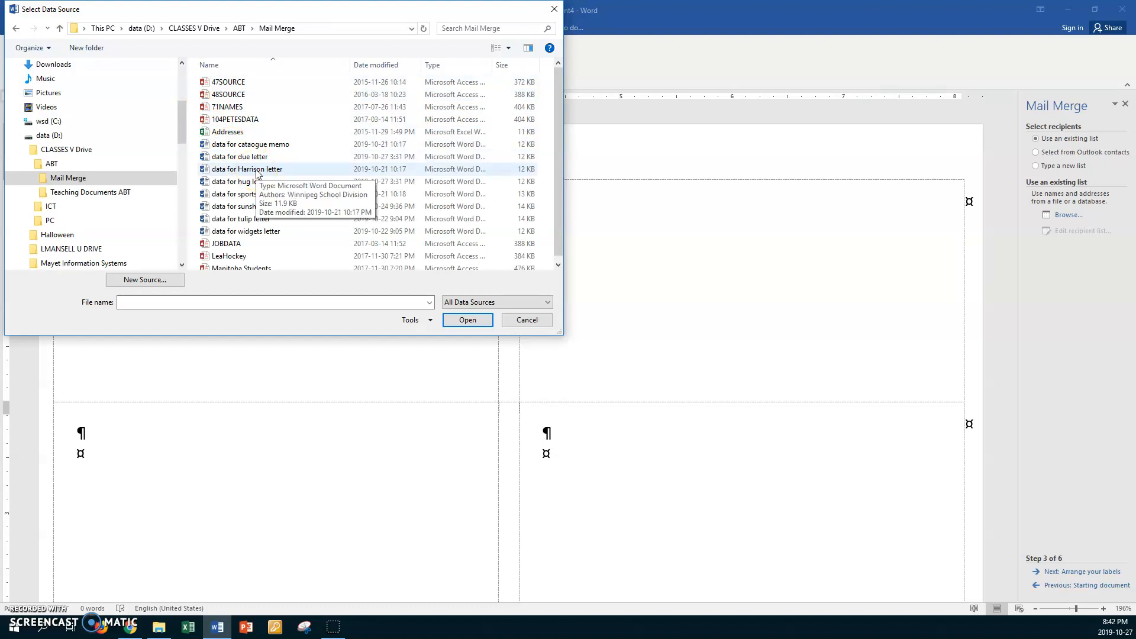
pyautogui.moveTo(561, 135); pyautogui.dragTo(562, 142)
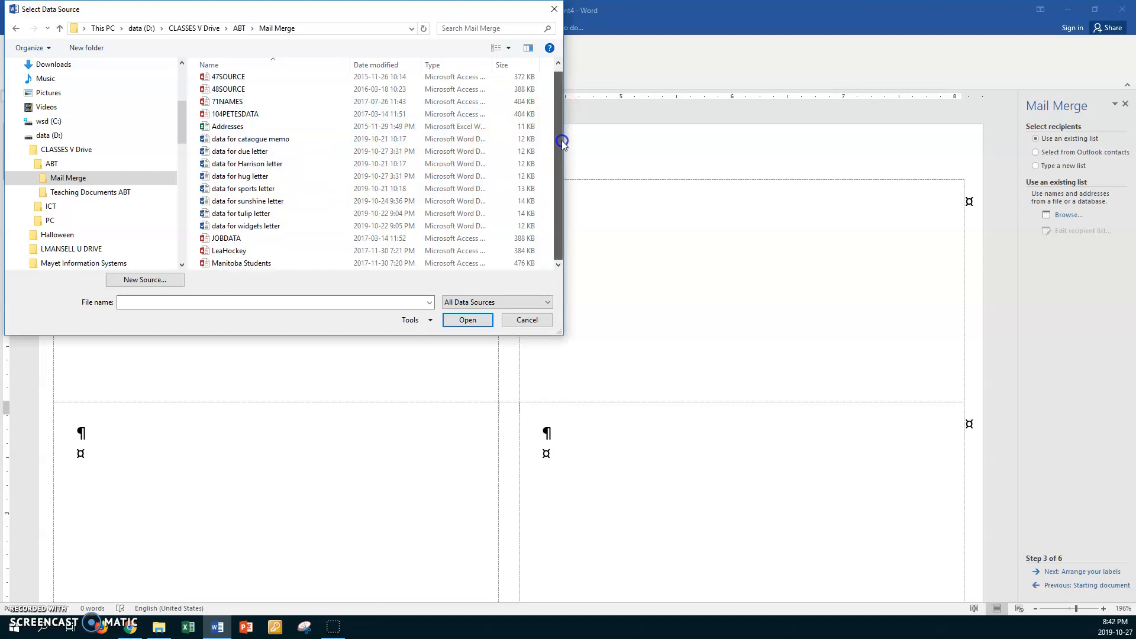
pyautogui.click(220, 263)
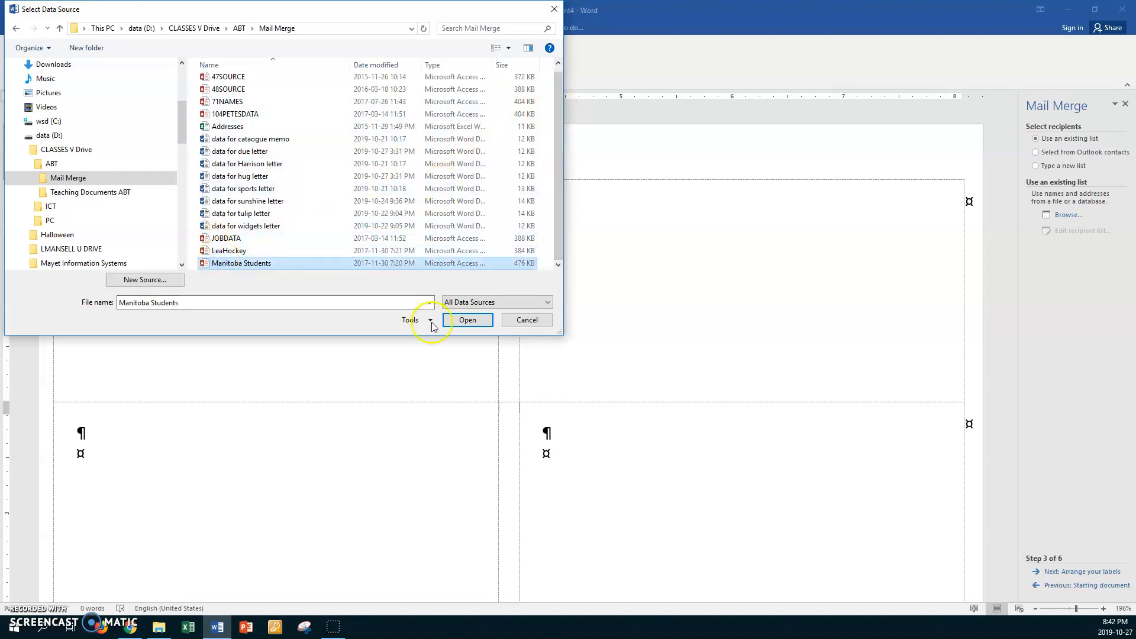
pyautogui.click(467, 322)
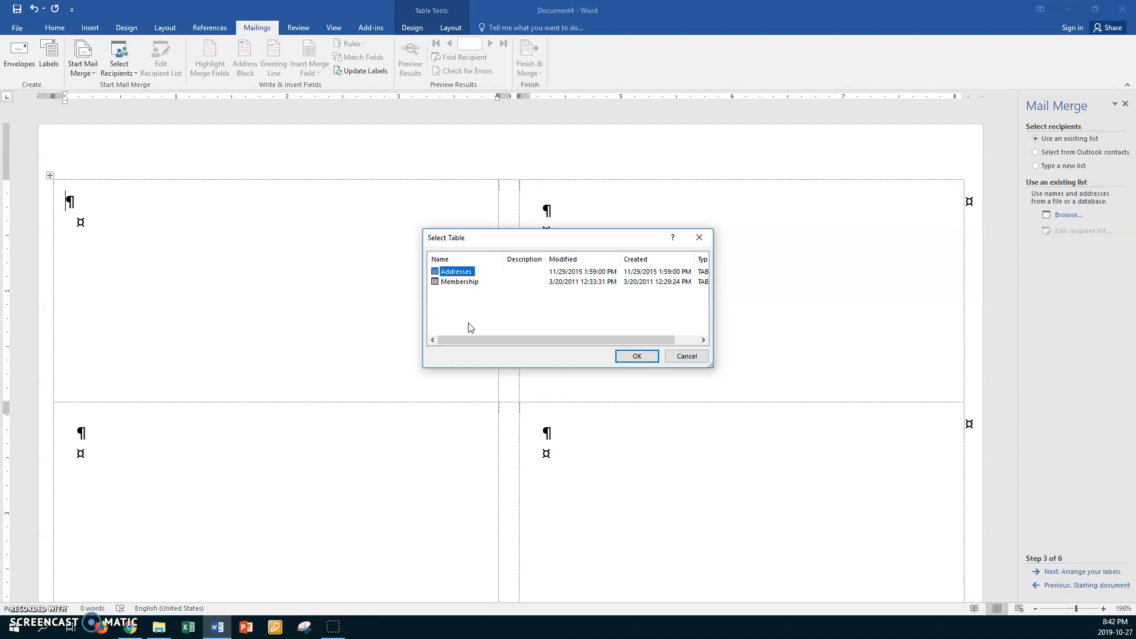
# - Use the Membership table as the recipient list, sorted by last name in ascending order
pyautogui.click(437, 285)
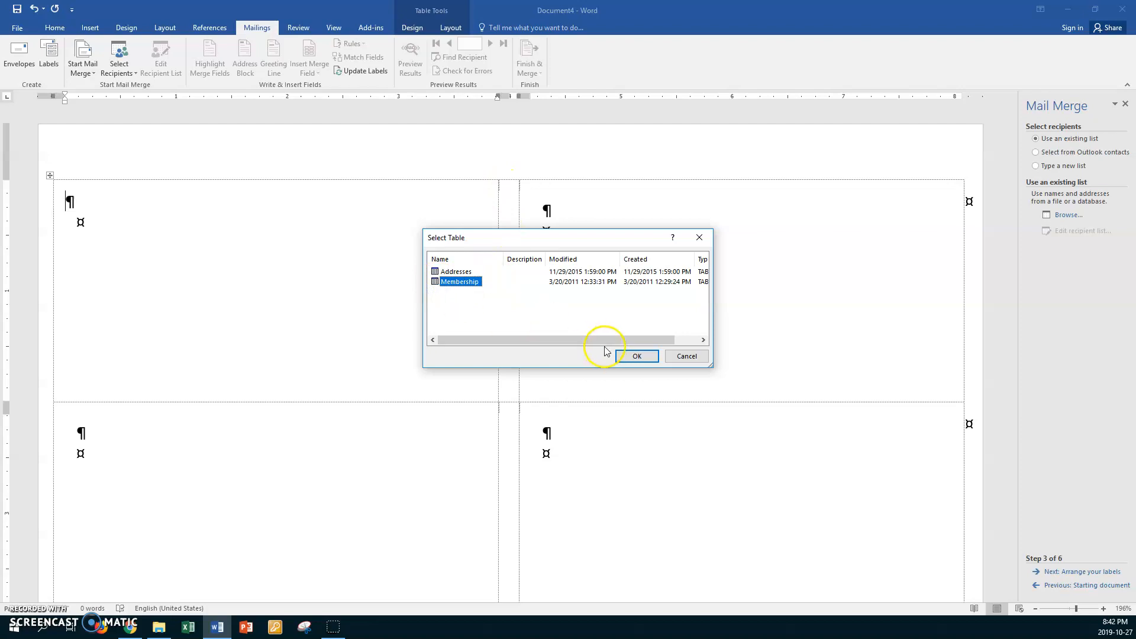
pyautogui.click(634, 356)
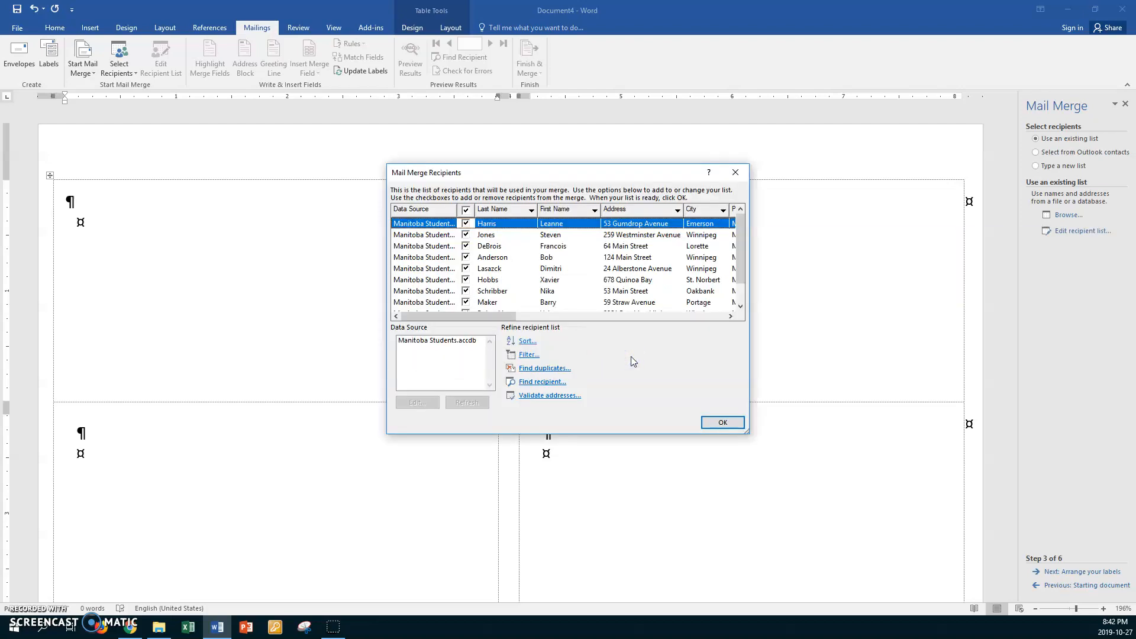
pyautogui.click(500, 210)
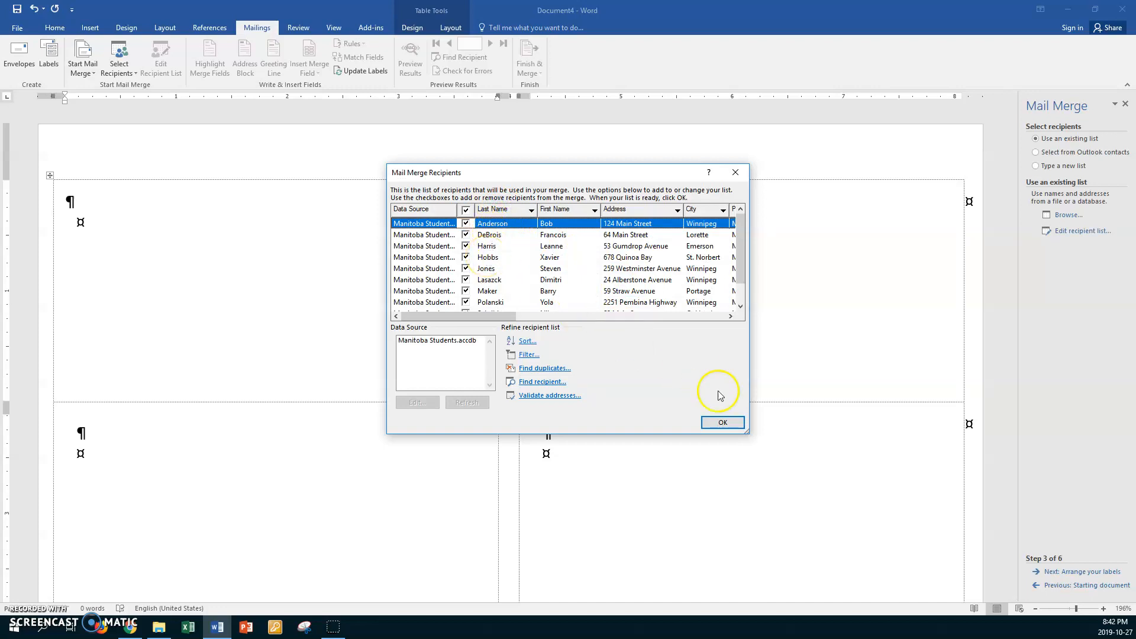
pyautogui.click(723, 422)
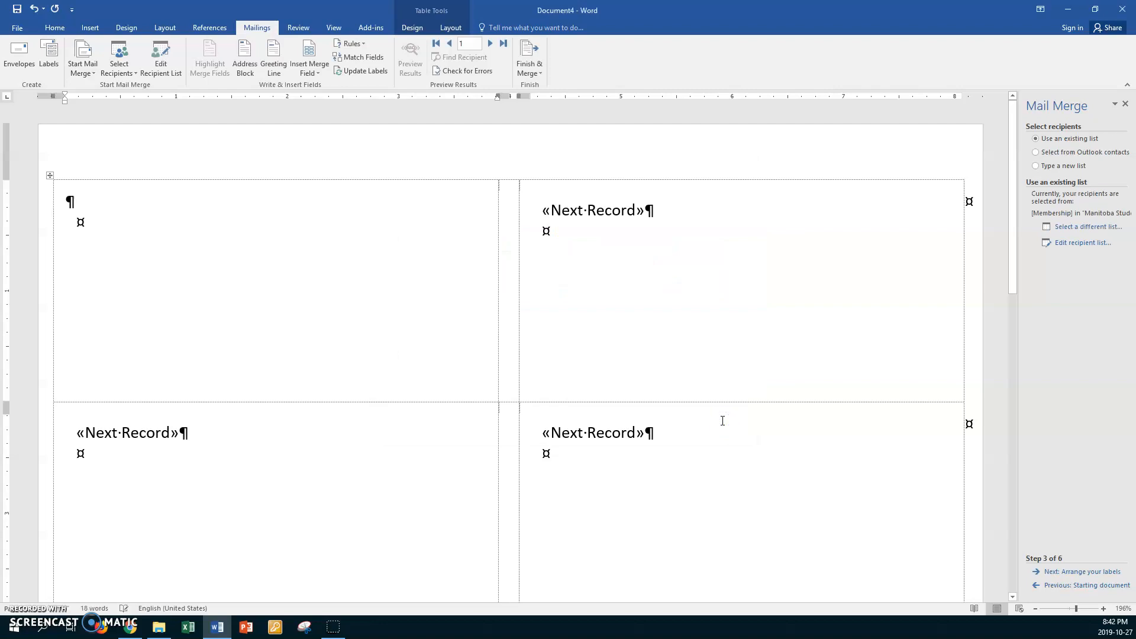
# - Insert the First_Name and Last_Name merge fields, separated by a space, on the first line of the first label
pyautogui.click(317, 72)
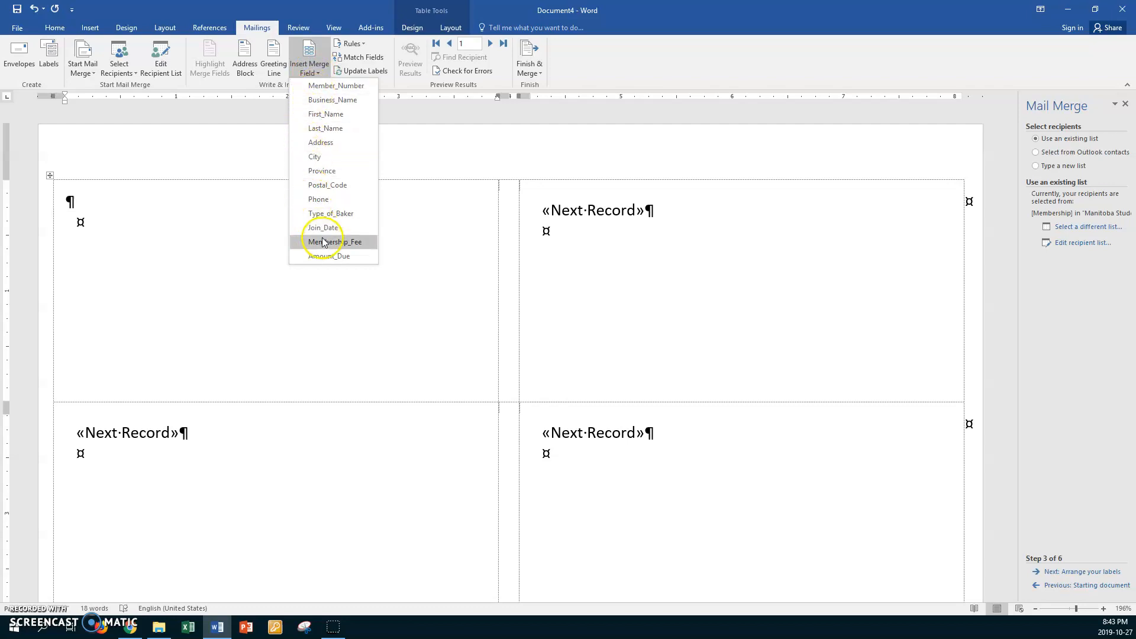
pyautogui.click(334, 117)
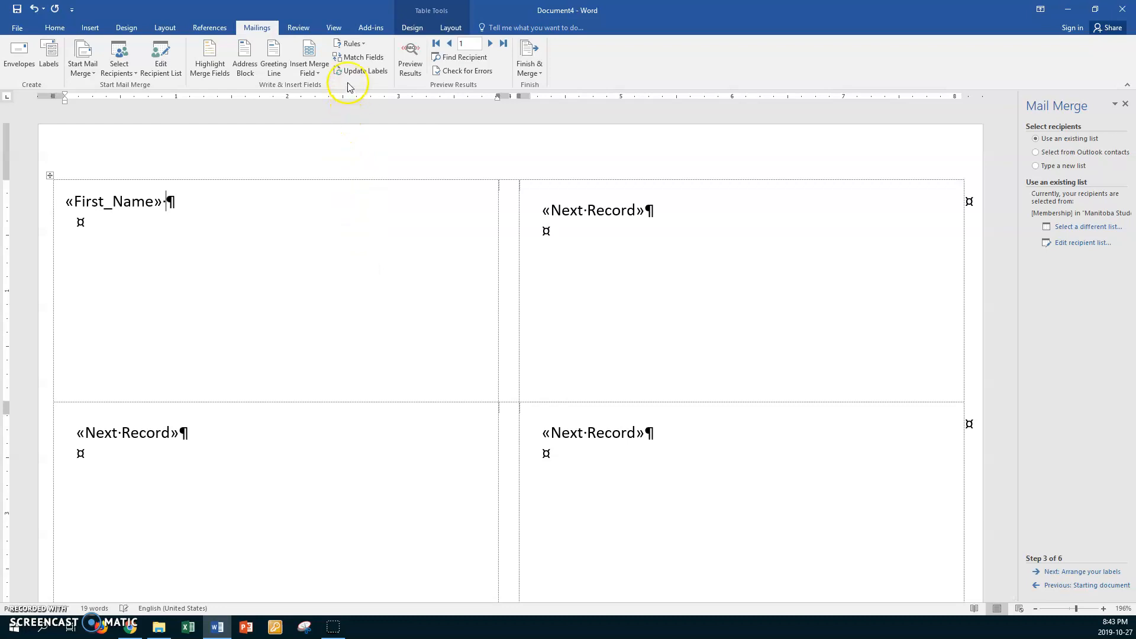
pyautogui.click(316, 71)
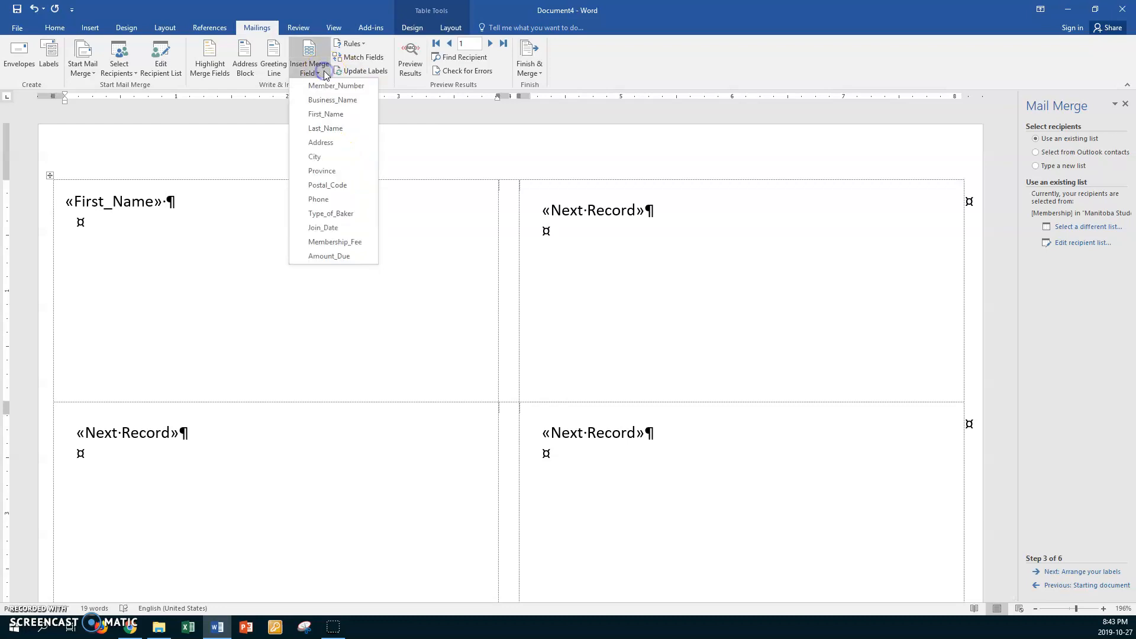
pyautogui.click(329, 127)
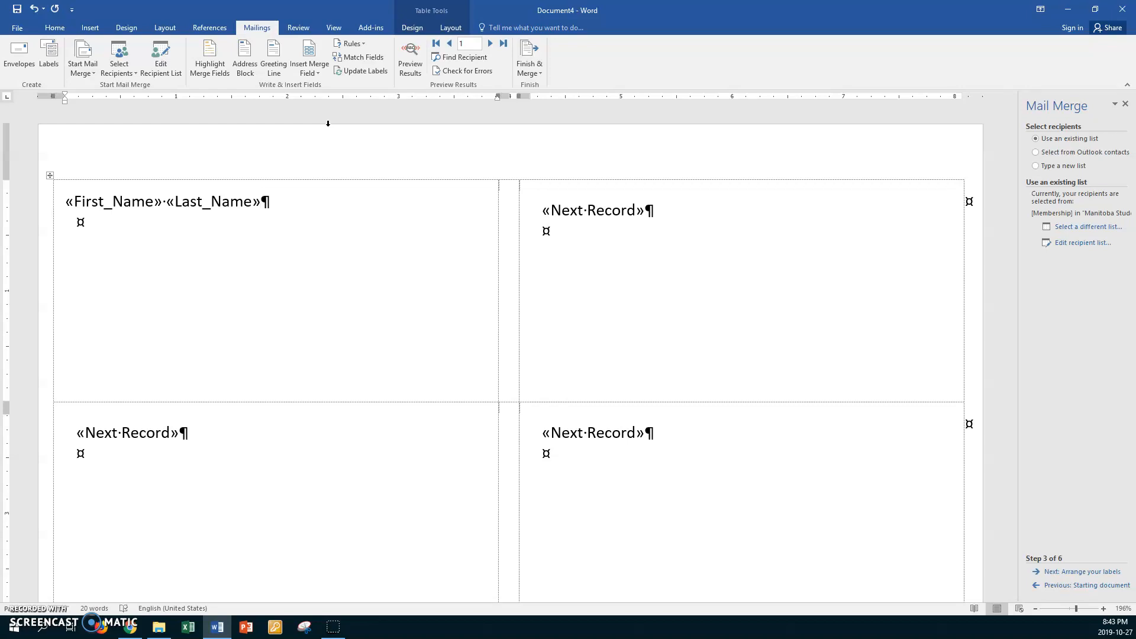
# - Add the Business_Name merge field on a new line below the name in the first label
pyautogui.press('Return')
pyautogui.click(323, 73)
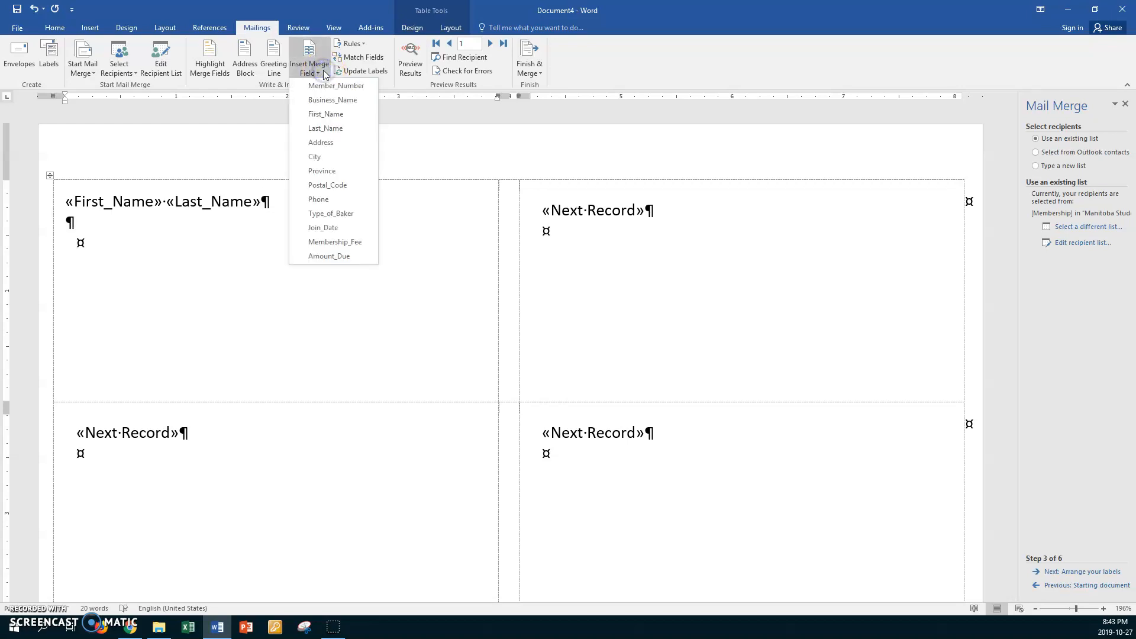
pyautogui.click(330, 102)
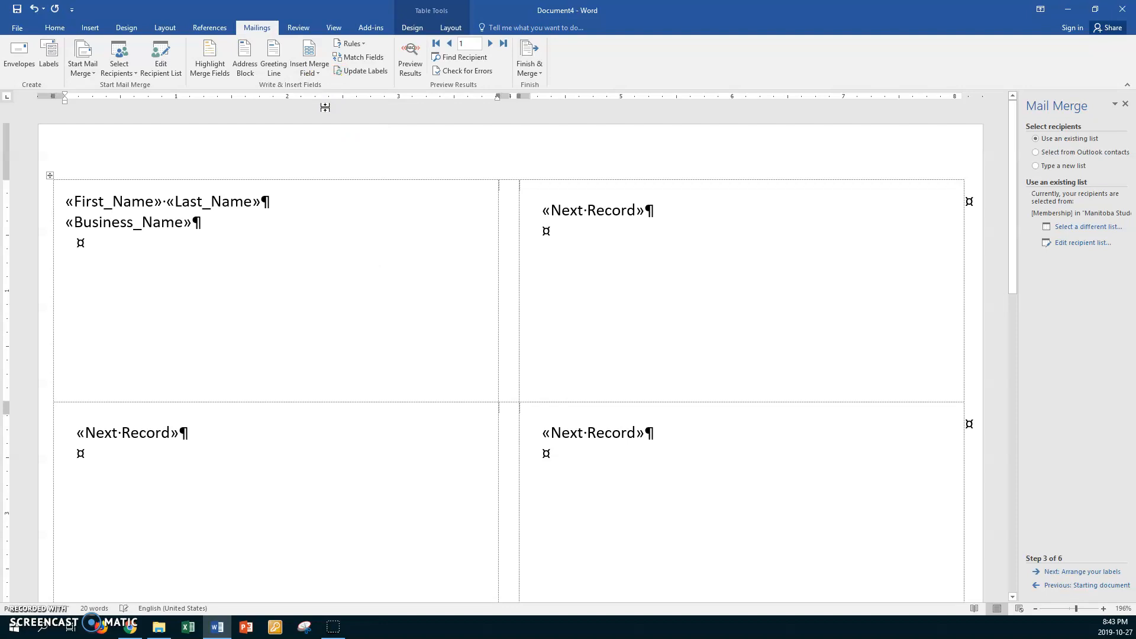
# - Add the Address merge field on a new line below Business_Name in the first label
pyautogui.press('Return')
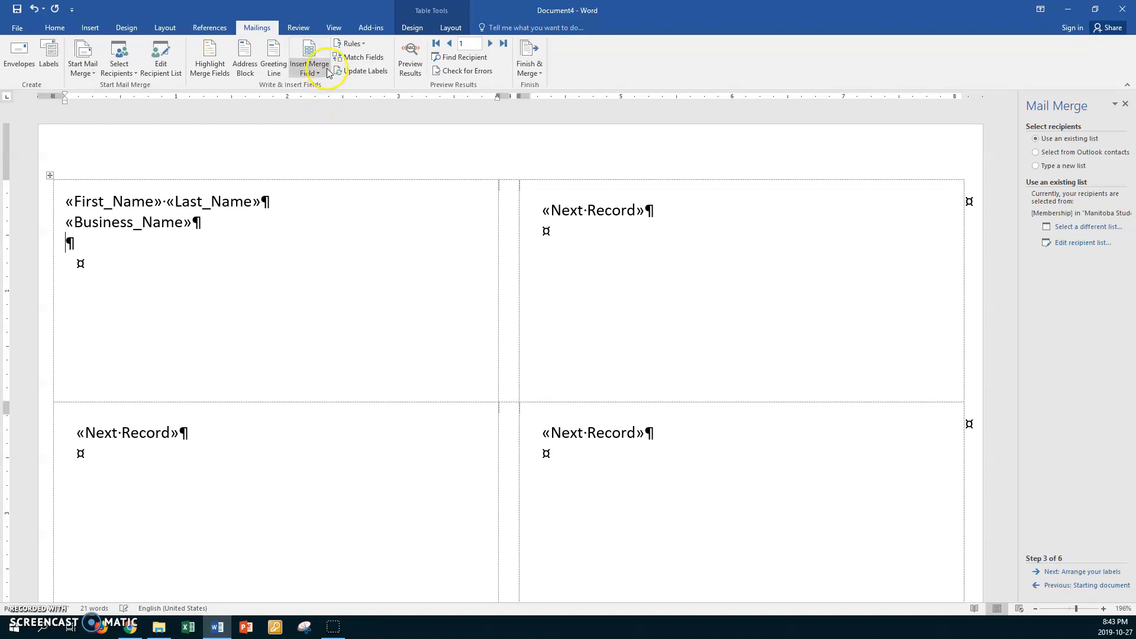
pyautogui.click(320, 72)
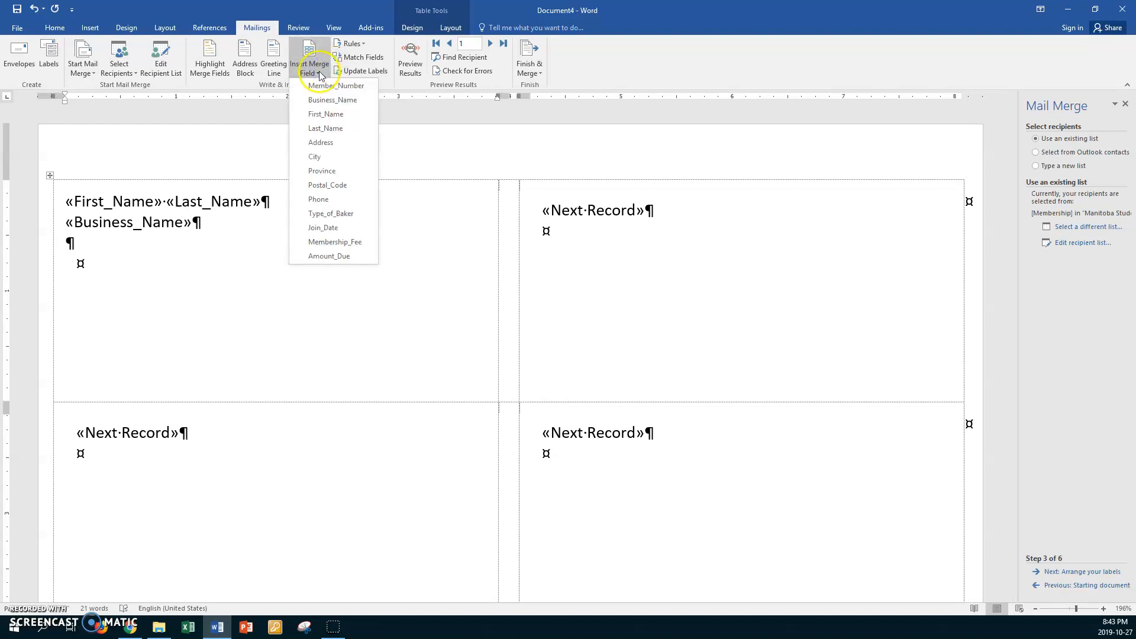
pyautogui.click(325, 141)
# - Add a line below the address with the City, Province and Postal_Code merge fields, with a comma and space after City and a space after Province
pyautogui.press('Return')
pyautogui.click(314, 74)
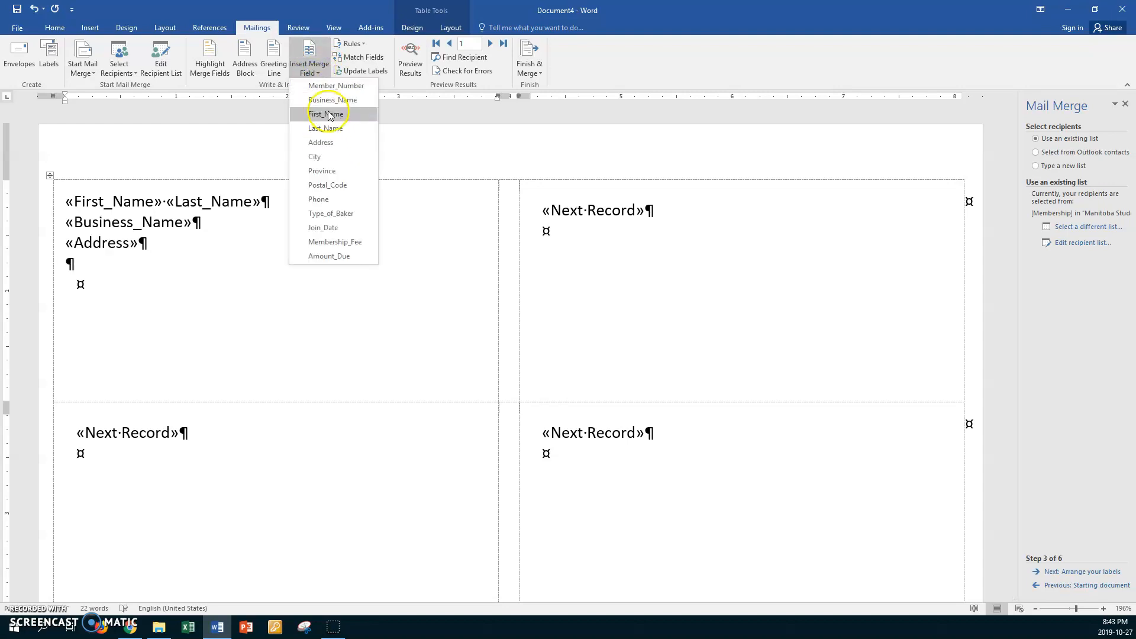
pyautogui.click(322, 156)
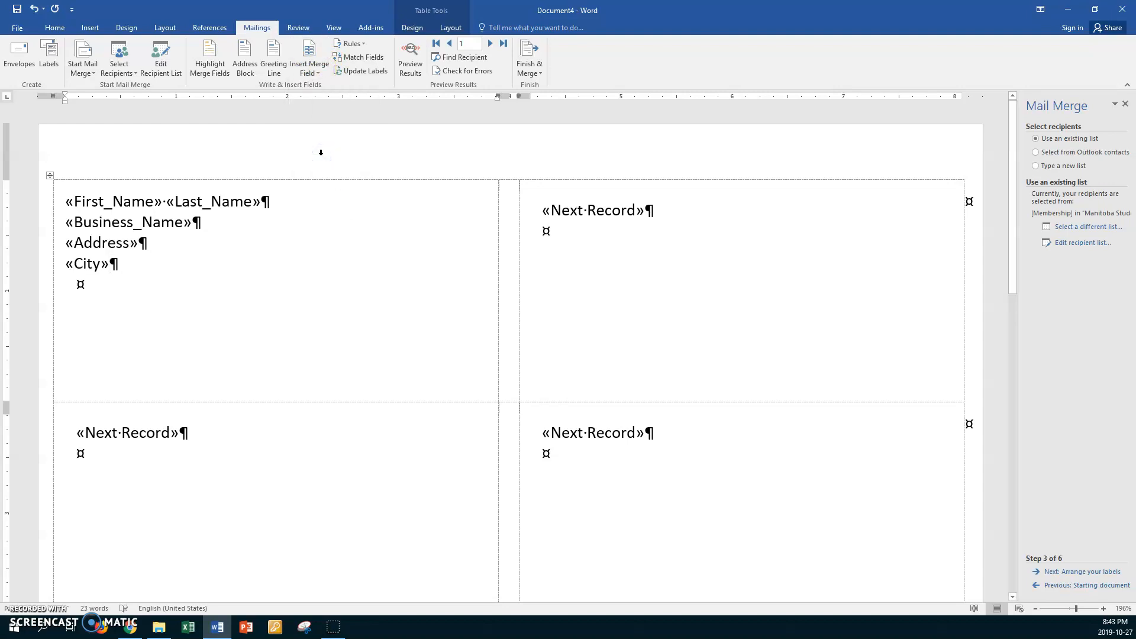
pyautogui.write(',·')
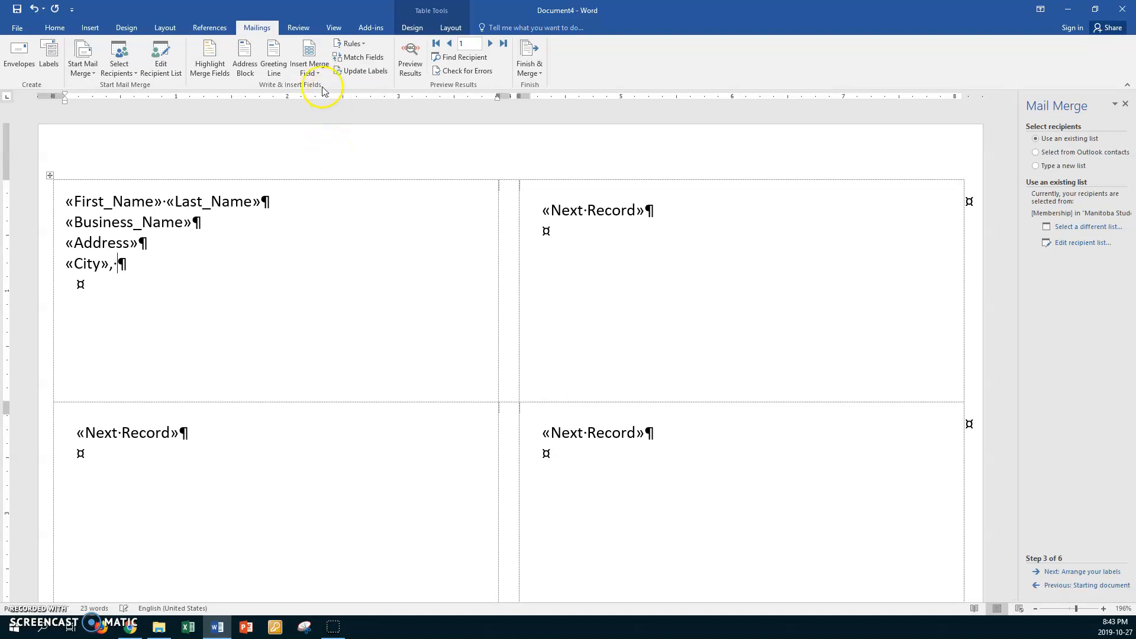
pyautogui.click(310, 68)
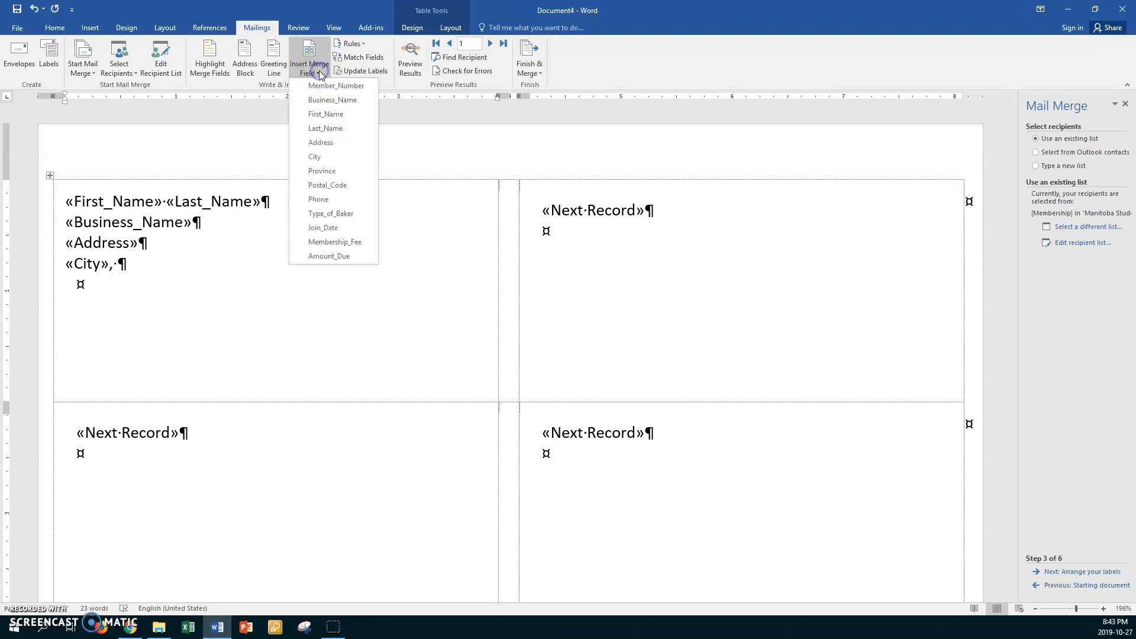
pyautogui.click(320, 170)
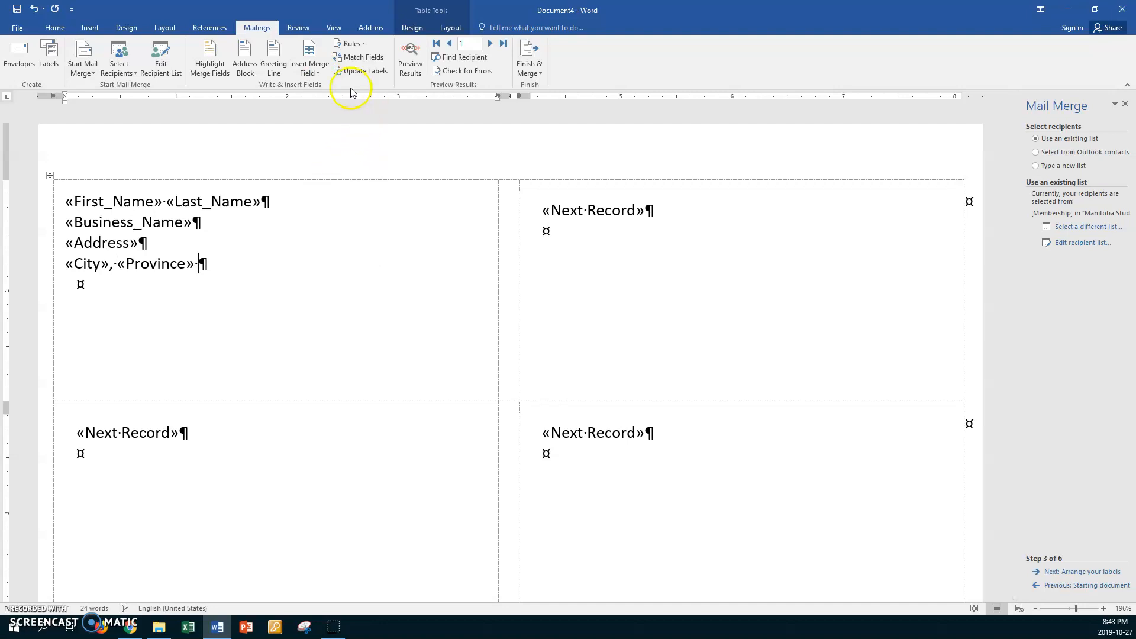
pyautogui.click(313, 67)
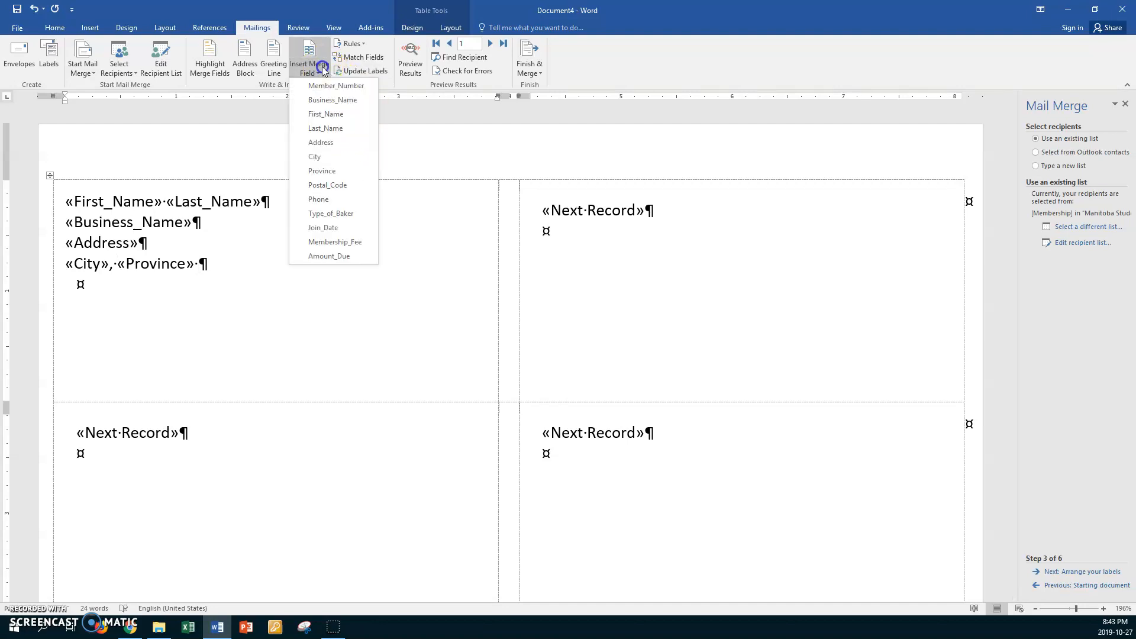
pyautogui.click(329, 184)
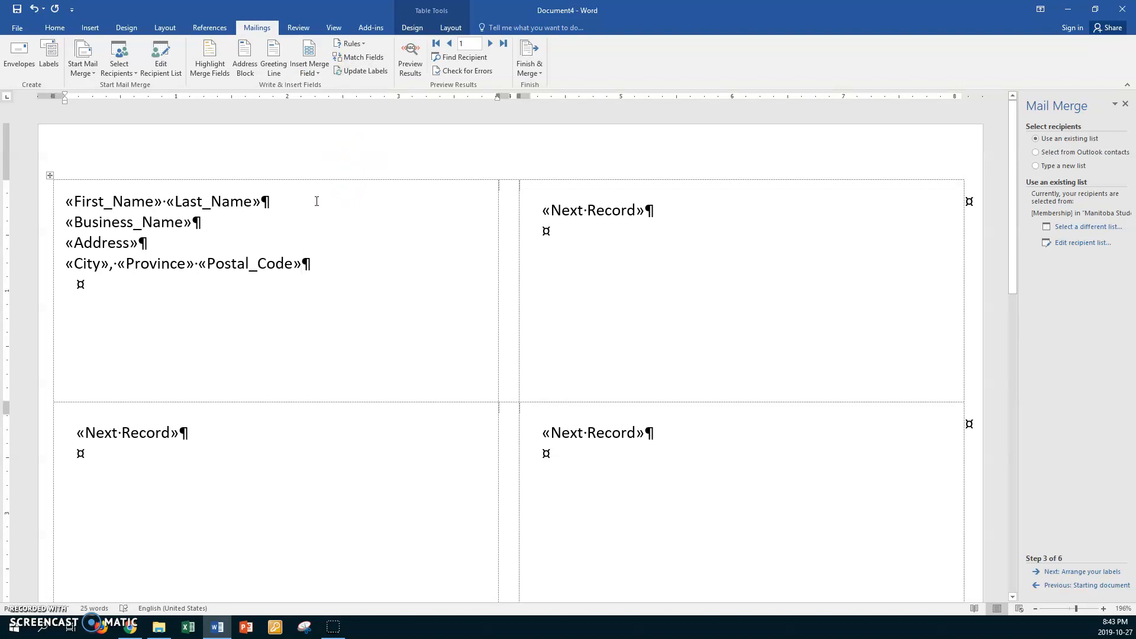
# - Leave a blank line below the city line, and insert the Type_of_Baker and Join_Date merge fields on separate lines
pyautogui.click(319, 71)
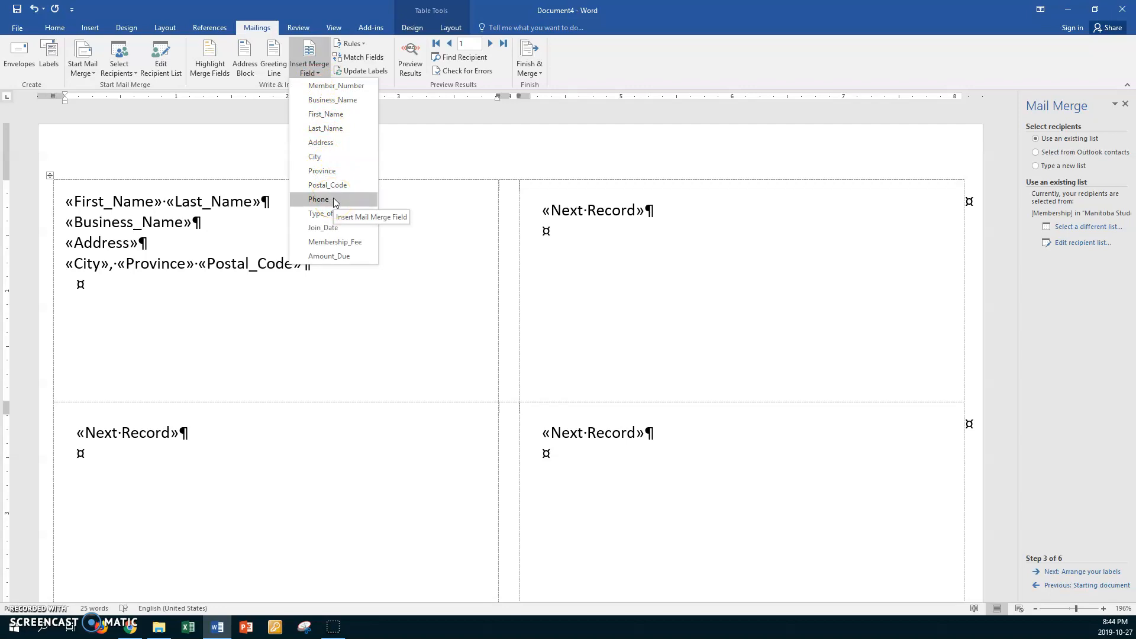
pyautogui.click(329, 268)
pyautogui.press('Return')
pyautogui.press('Return')
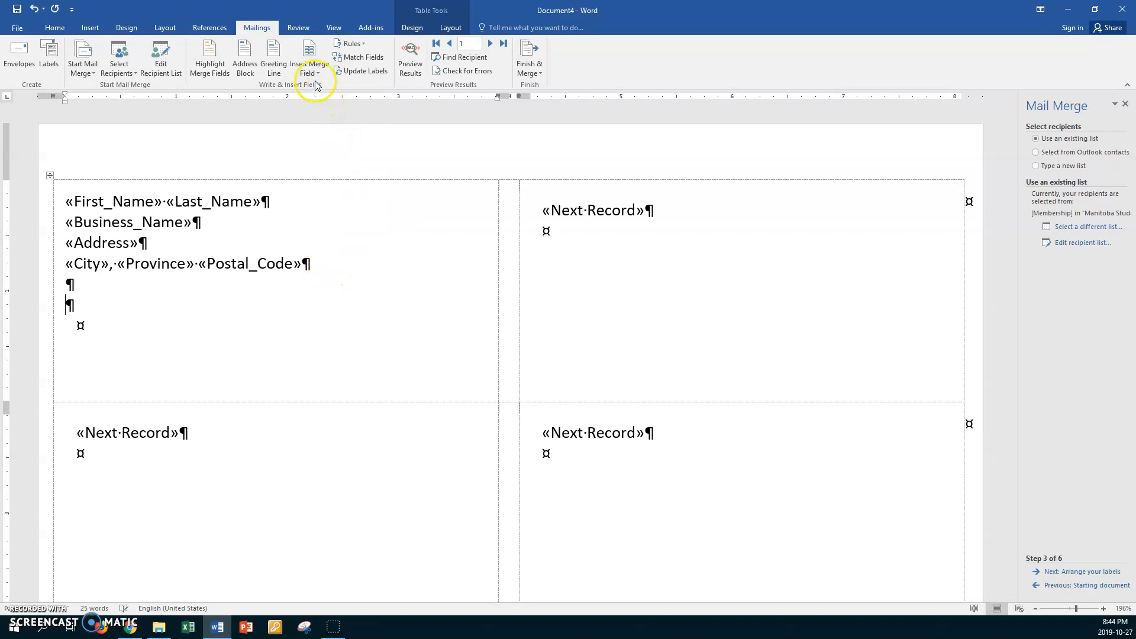
pyautogui.click(316, 75)
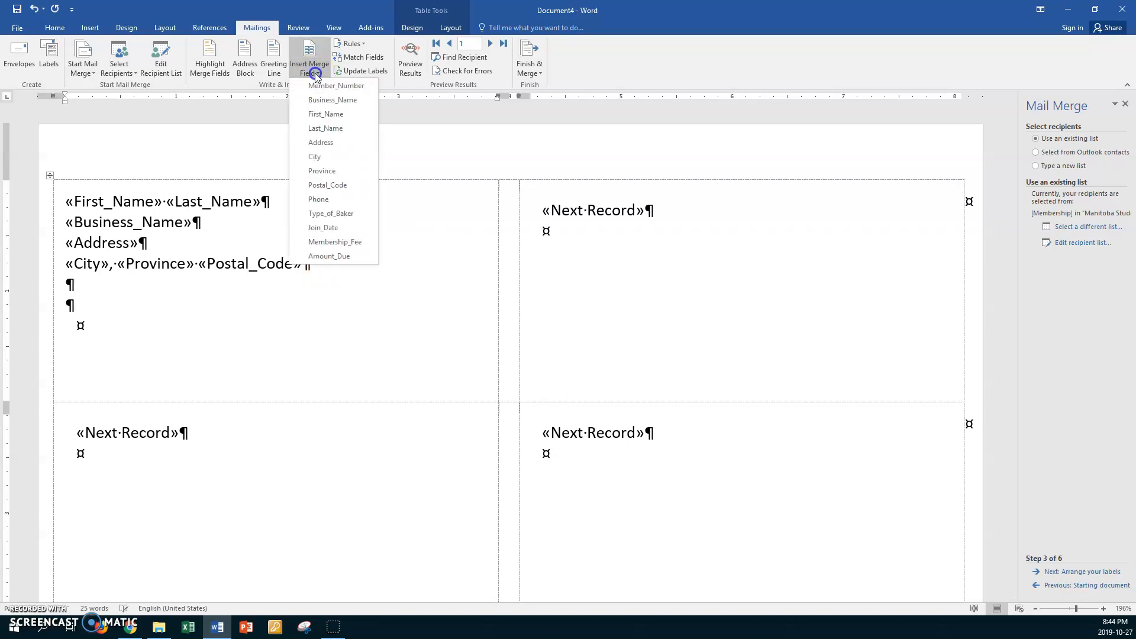
pyautogui.click(332, 214)
pyautogui.click(321, 74)
pyautogui.click(328, 223)
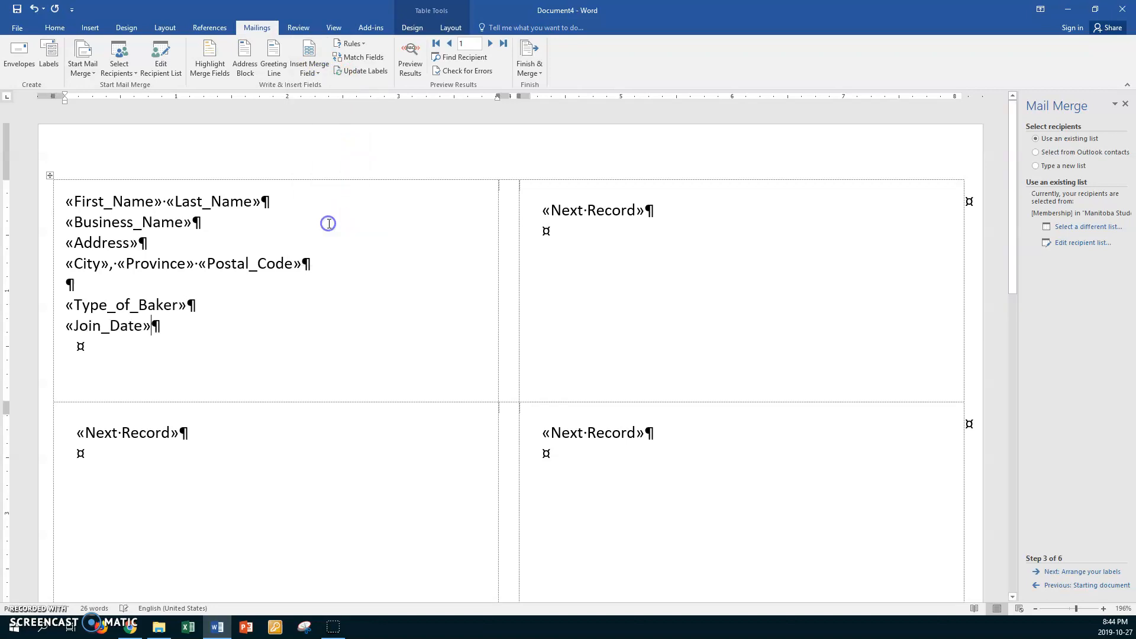
# - Add the Membership_Fee and Amount_Due merge fields on separate lines below Join_Date in the first label
pyautogui.press('Return')
pyautogui.click(316, 74)
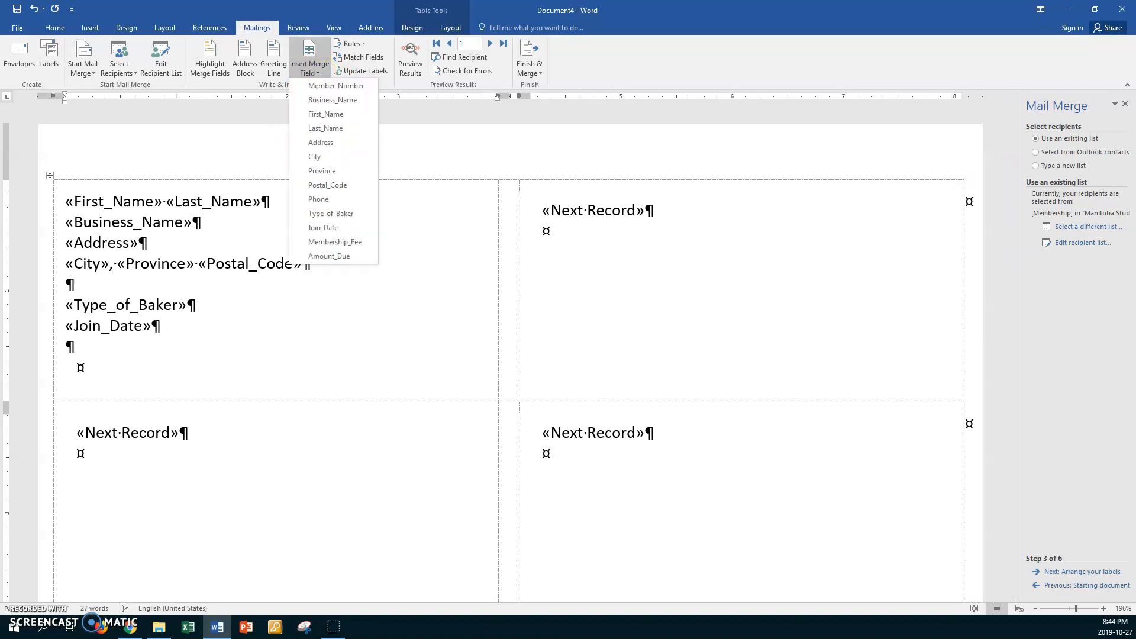
pyautogui.click(334, 242)
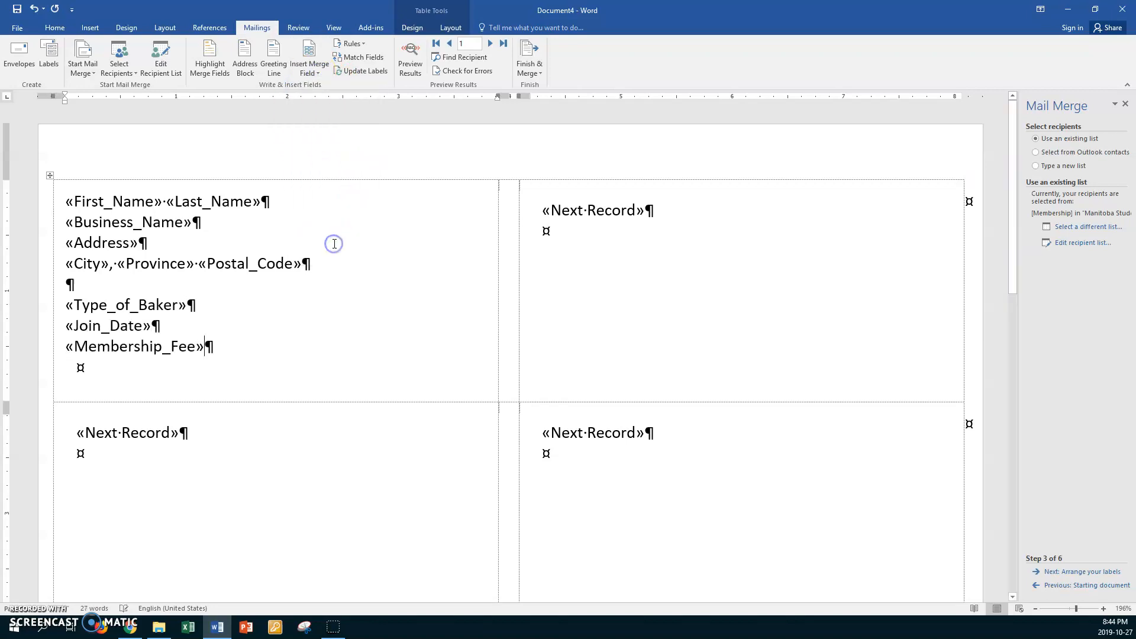
pyautogui.press('Return')
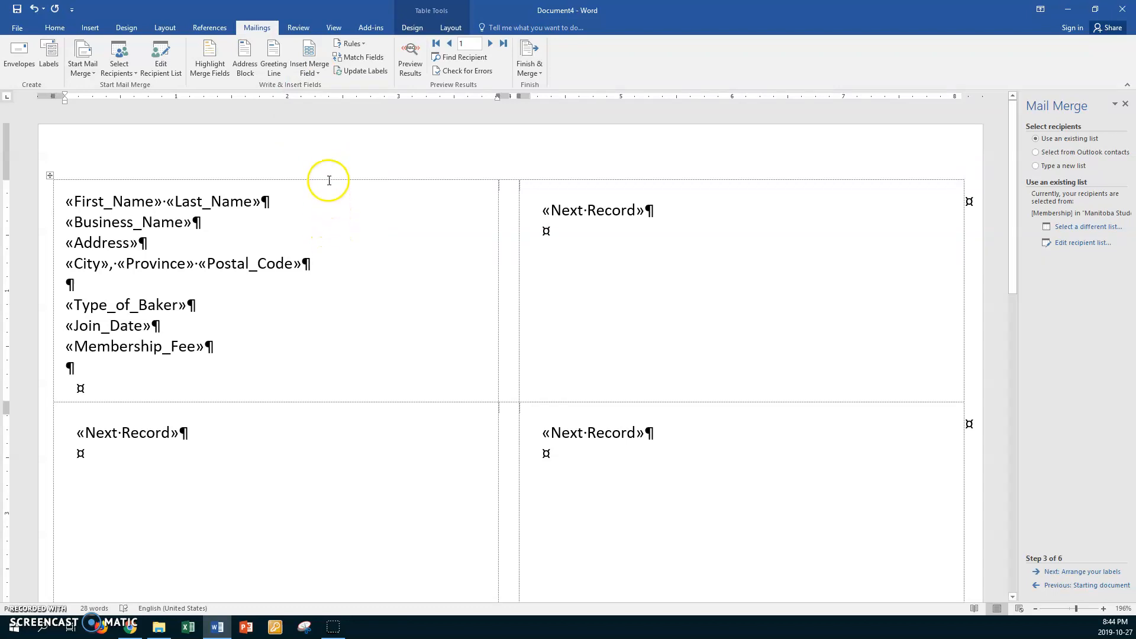
pyautogui.click(313, 73)
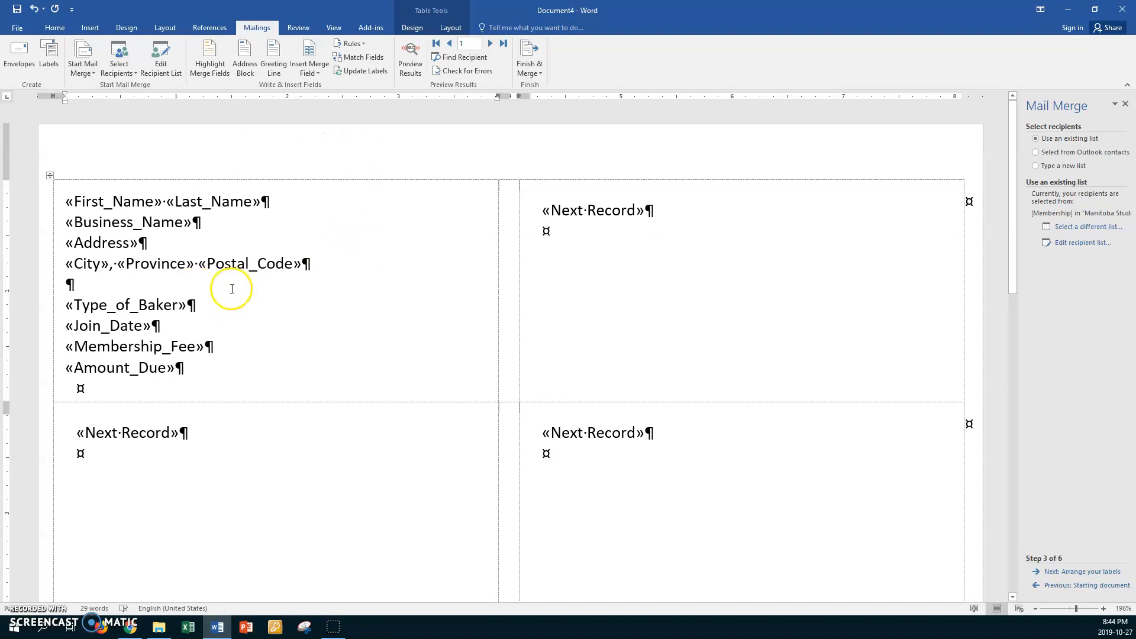
# - Advance to arranging the labels and replicate the first label's layout to all labels on the sheet
pyautogui.click(1051, 573)
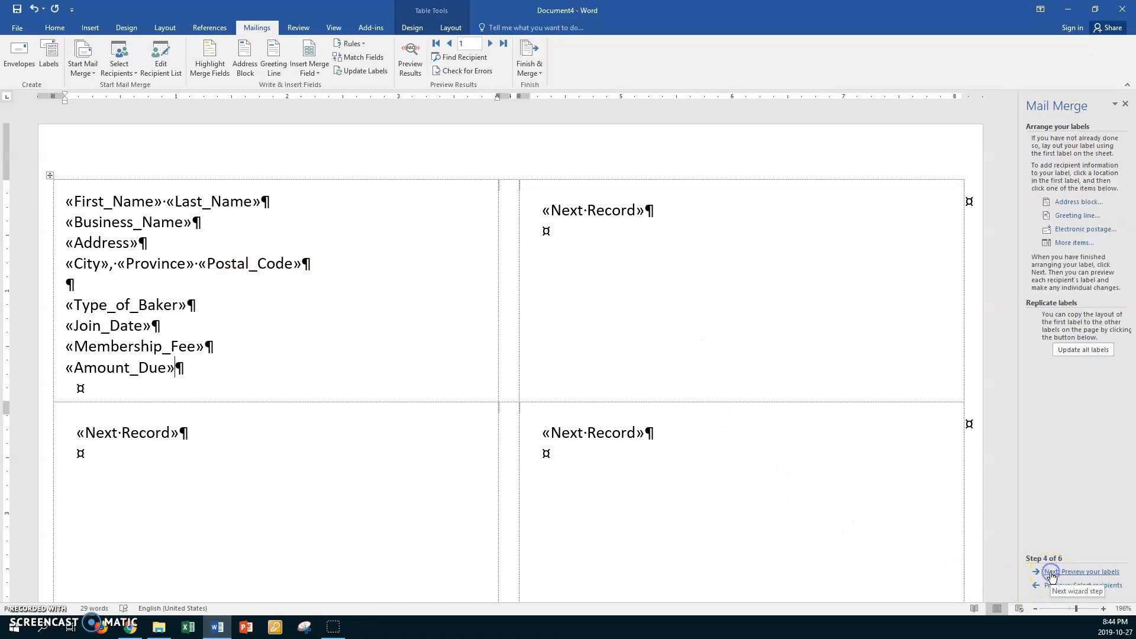
pyautogui.click(1077, 351)
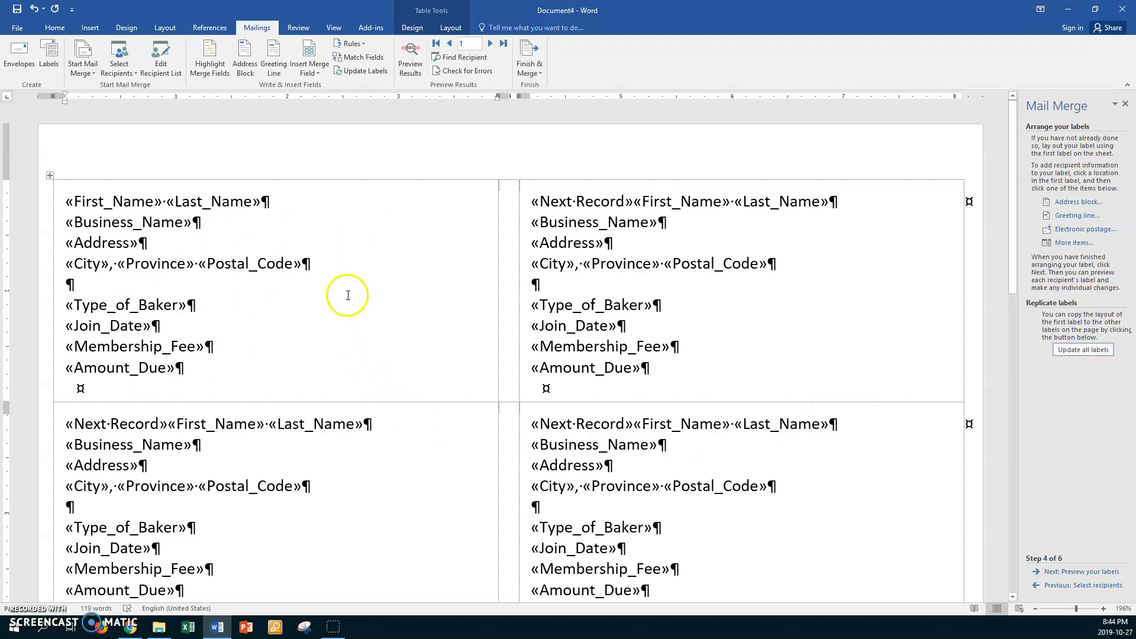
pyautogui.click(152, 315)
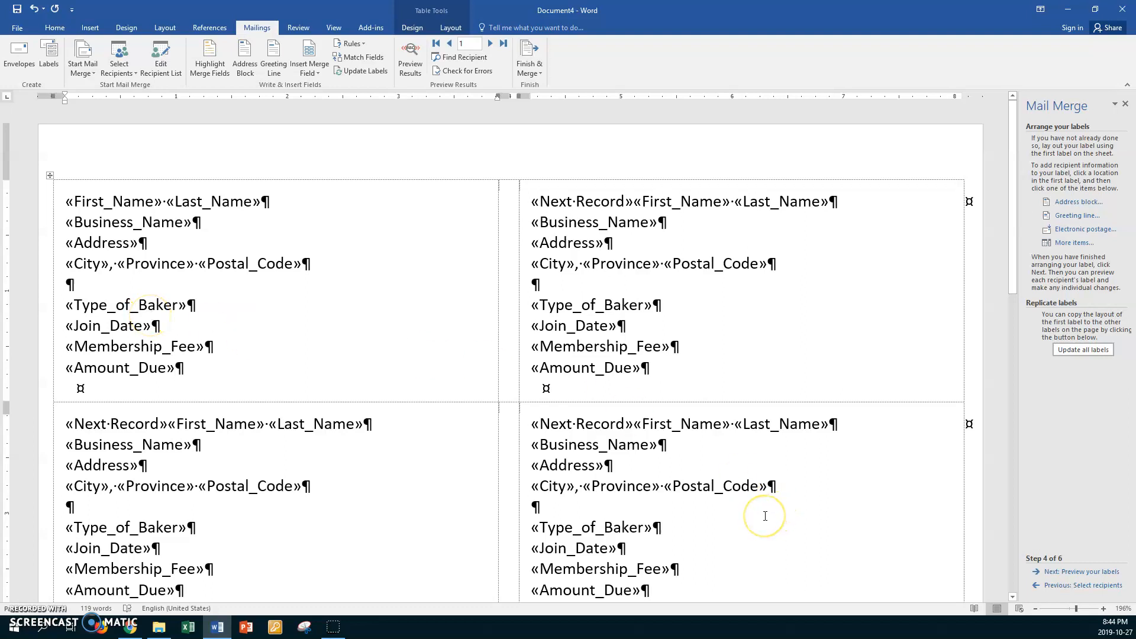
# - Save the label form in the U drive's ABT\Mail Merge folder, named with the author's first name followed by "Oct 27 Student Label Form"
pyautogui.hotkey('ctrl', 's')
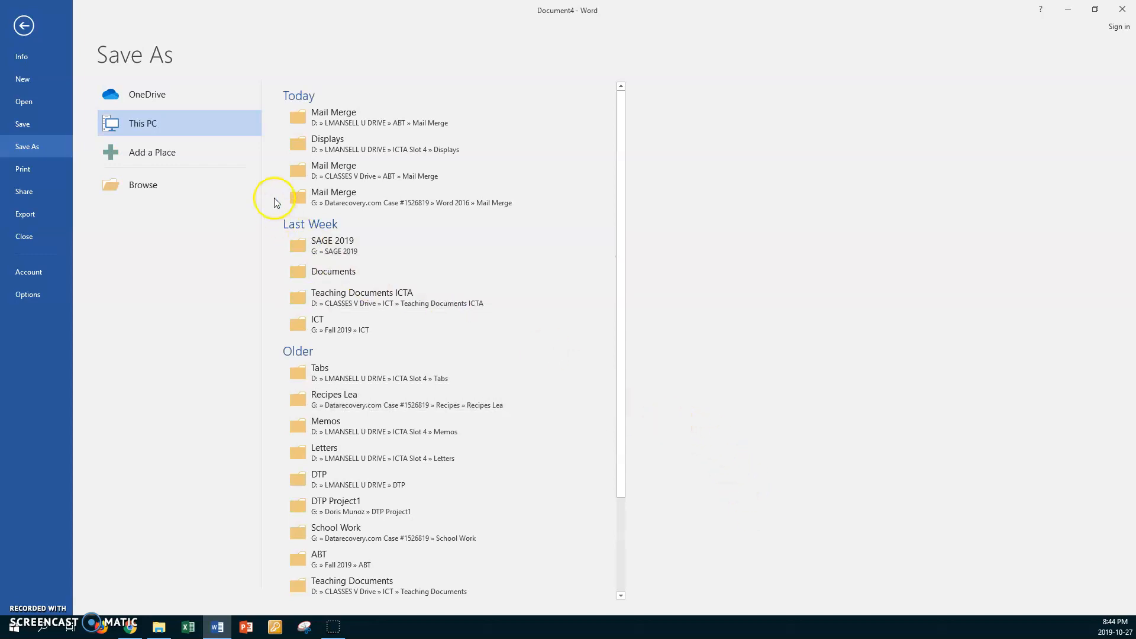
pyautogui.click(333, 116)
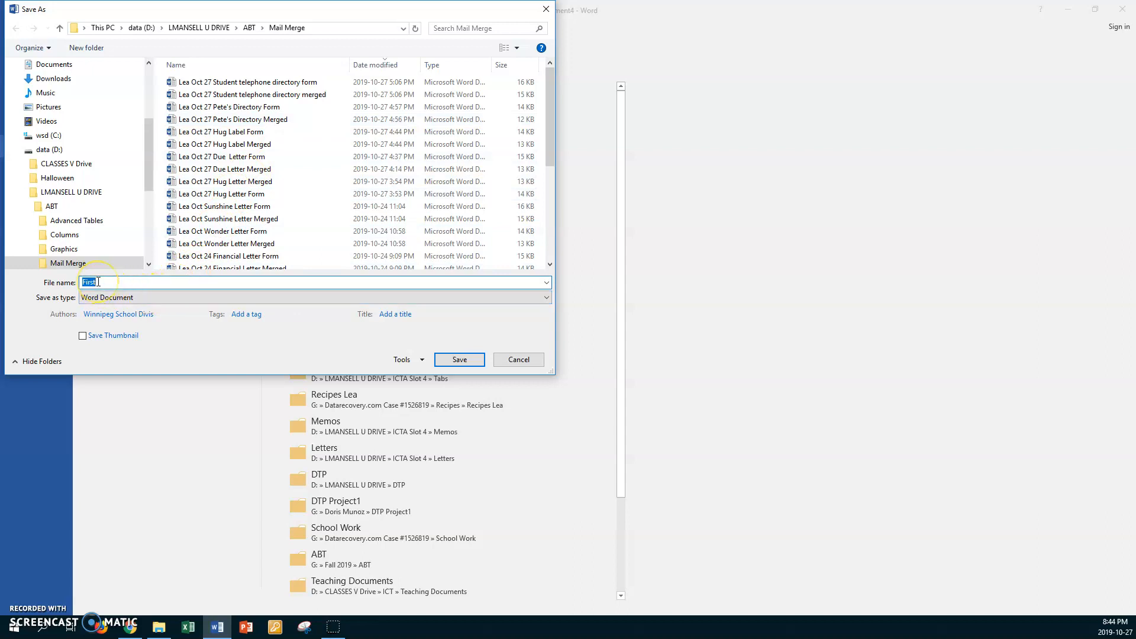
pyautogui.write('Lea Oc')
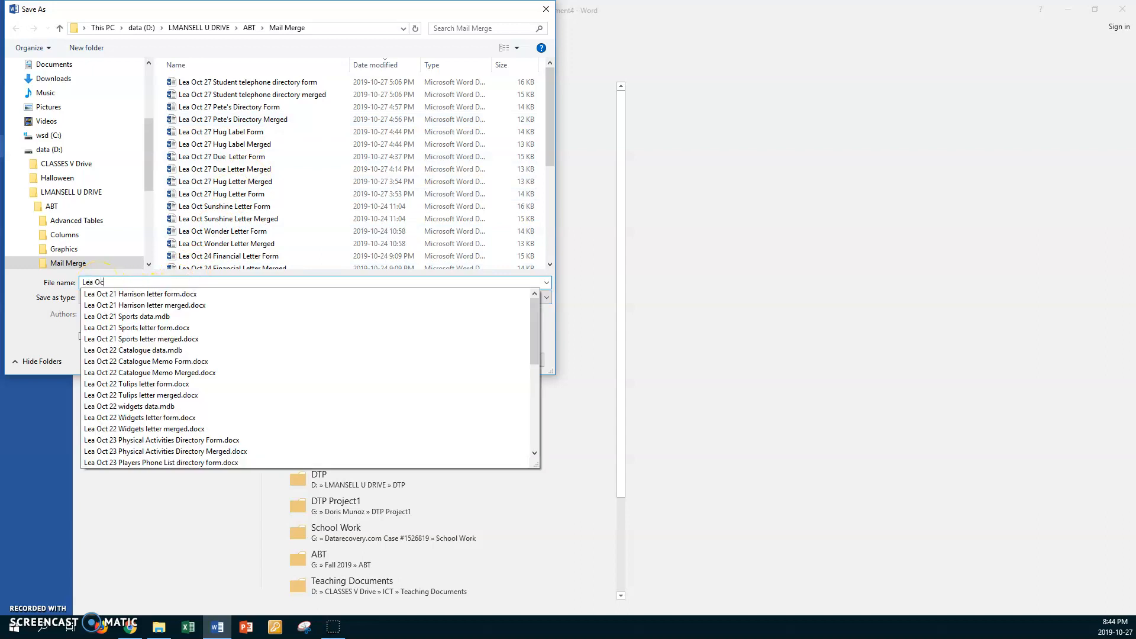
pyautogui.write('t 27')
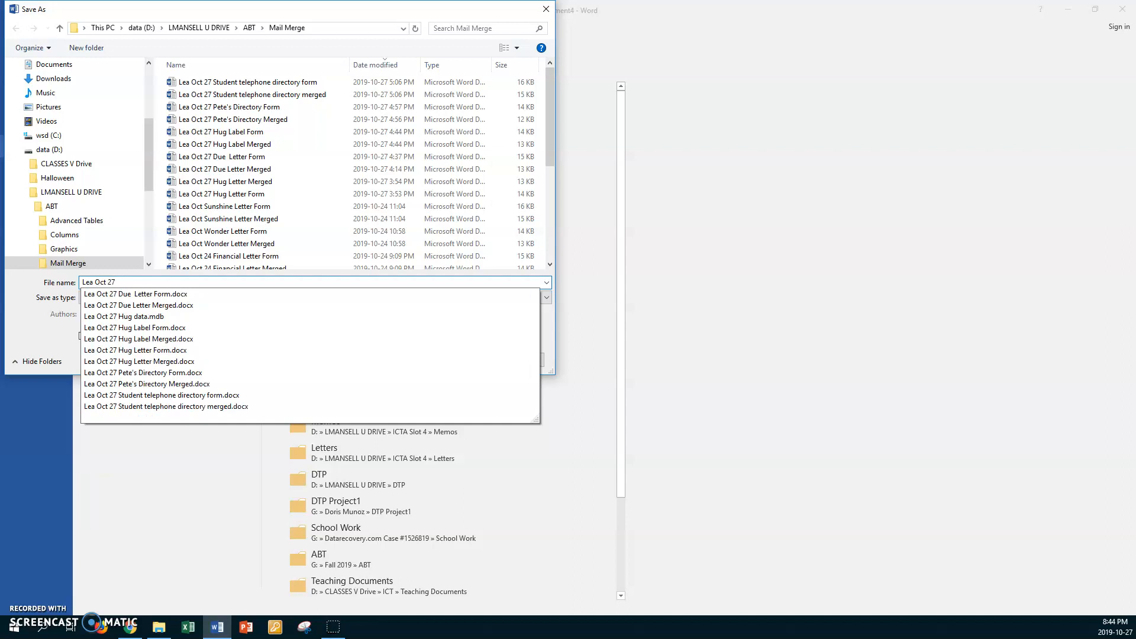
pyautogui.write(' St')
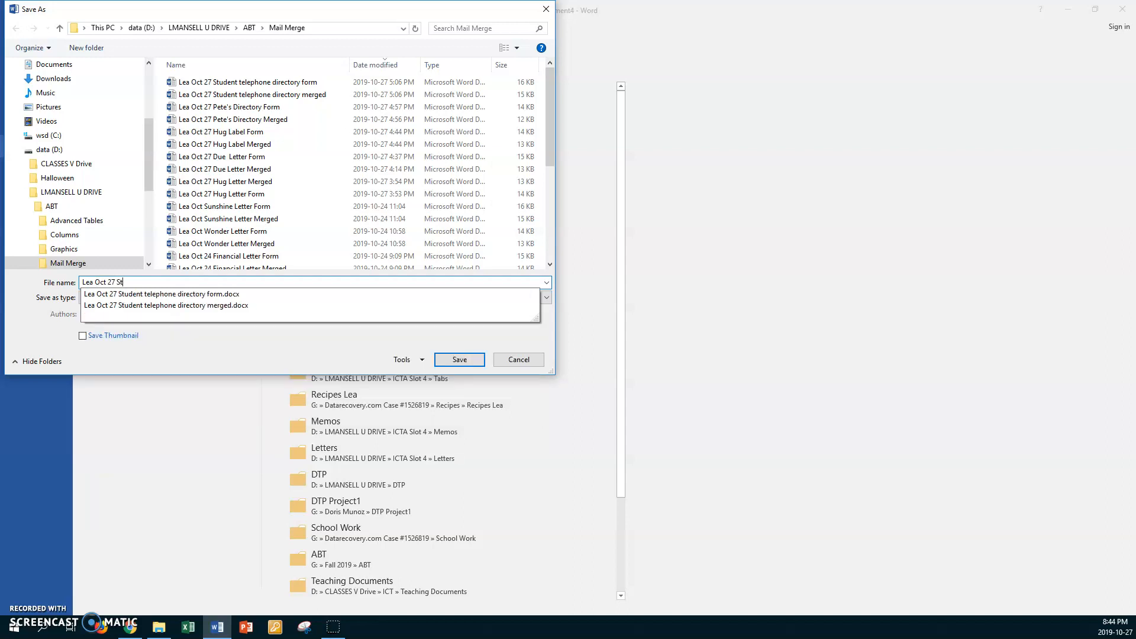
pyautogui.write('udent Label Form')
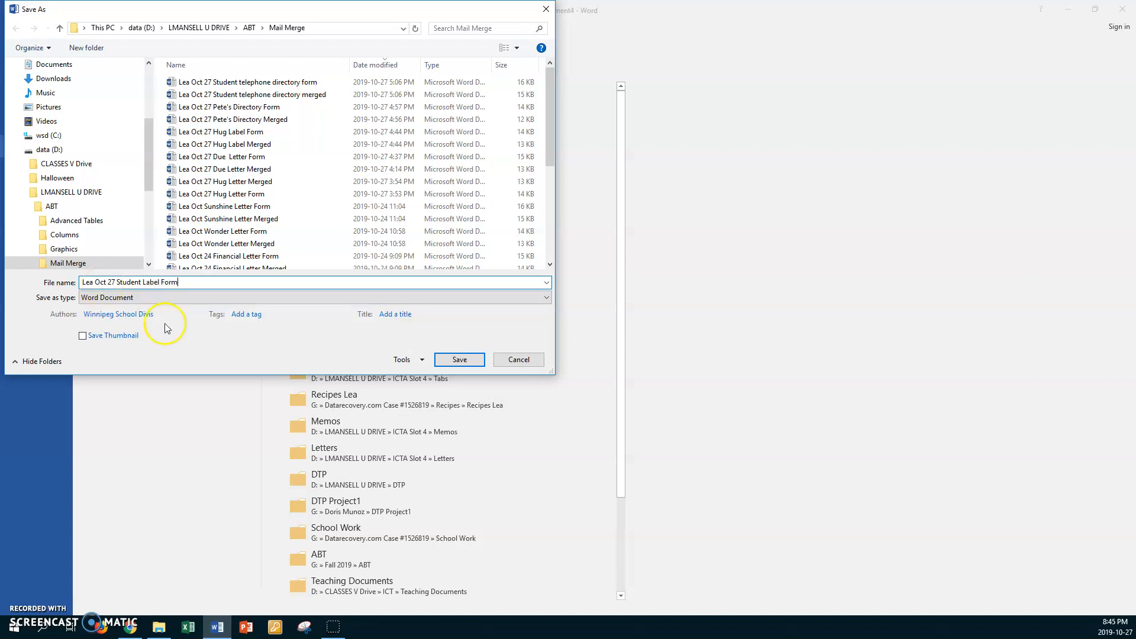
pyautogui.click(459, 360)
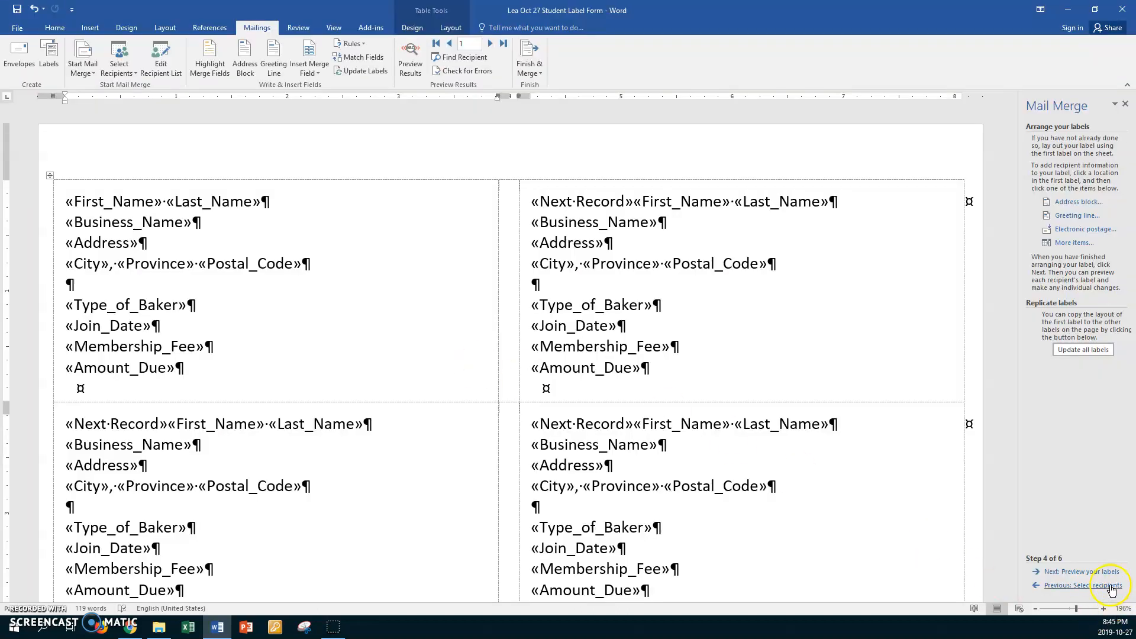
# - Advance through the label preview to completing the merge, and merge all records into a new document of individual labels
pyautogui.click(1074, 571)
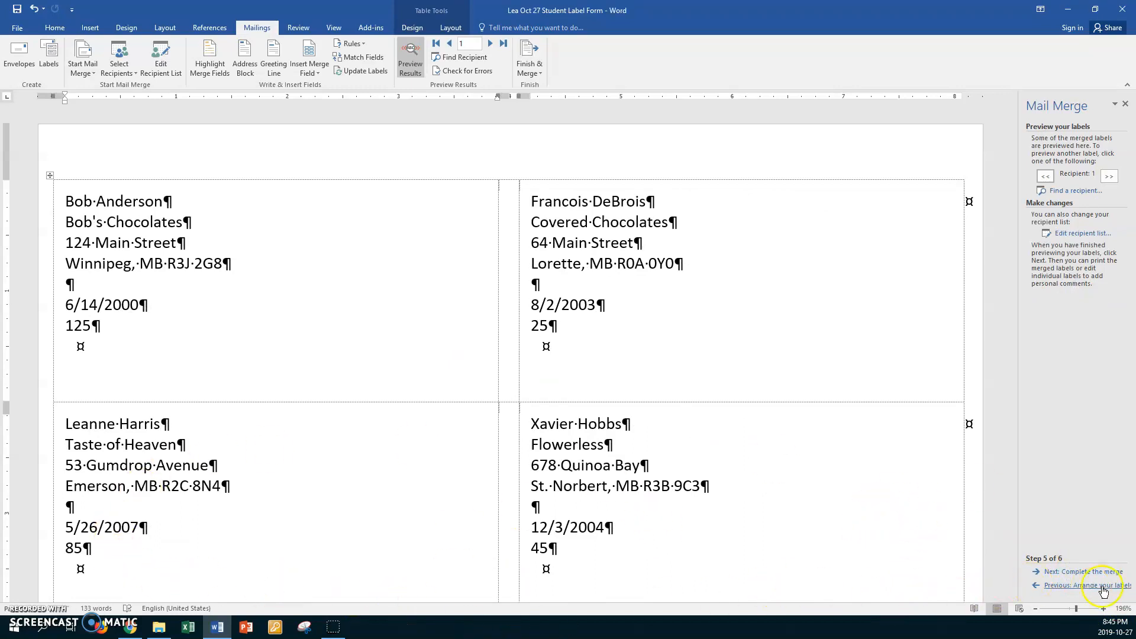
pyautogui.click(1086, 573)
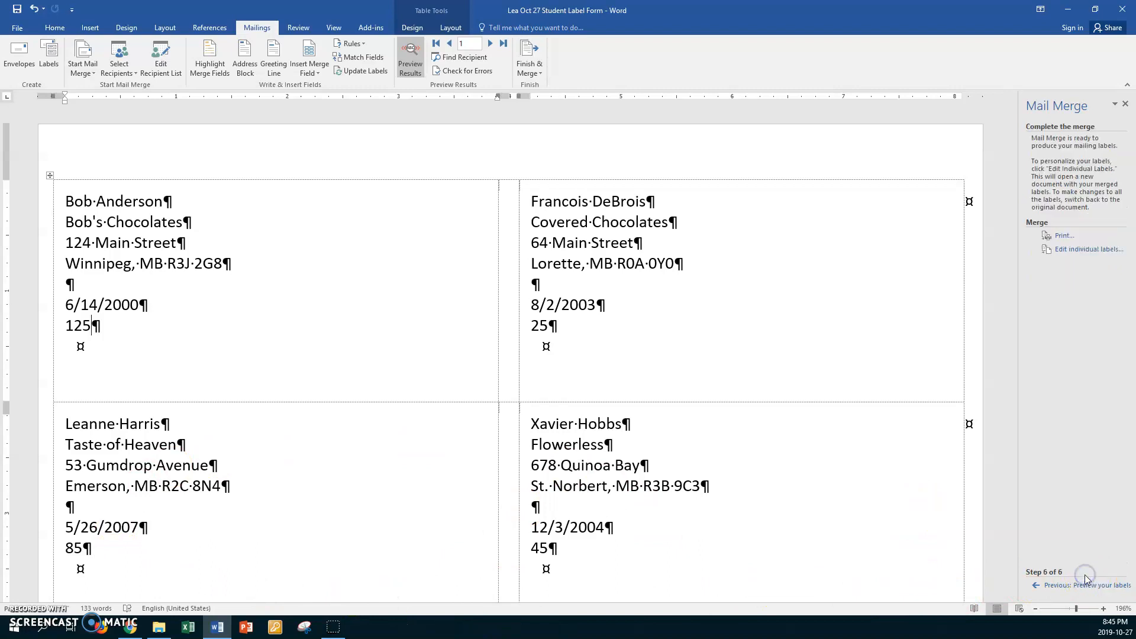
pyautogui.click(1076, 249)
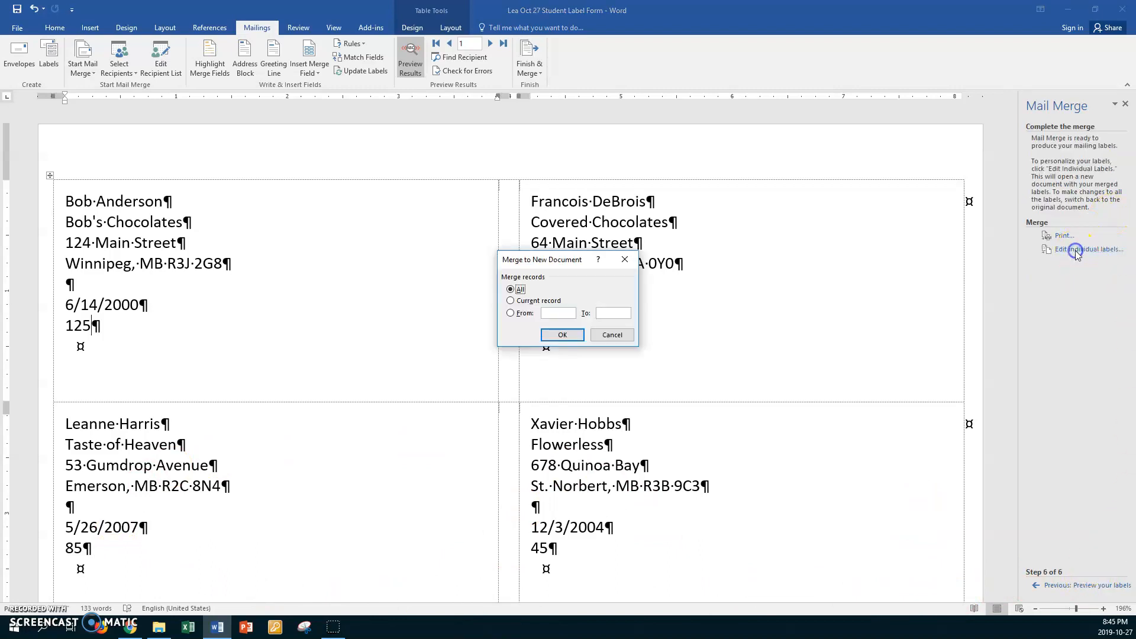
pyautogui.click(572, 333)
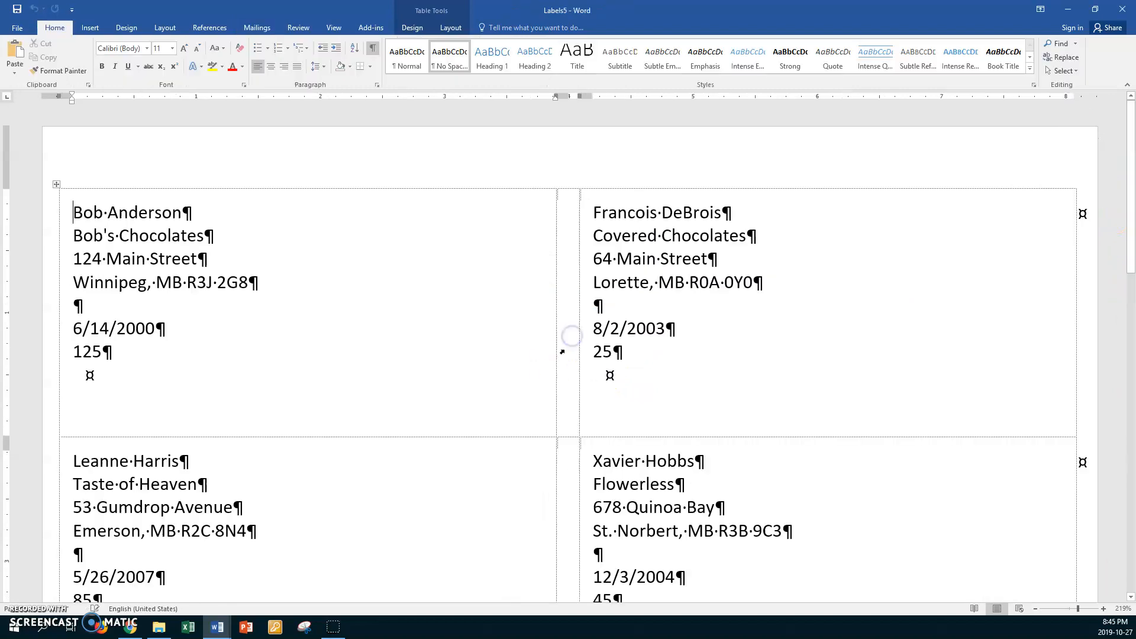
pyautogui.scroll(-2, 499, 420)
pyautogui.scroll(-10, 499, 421)
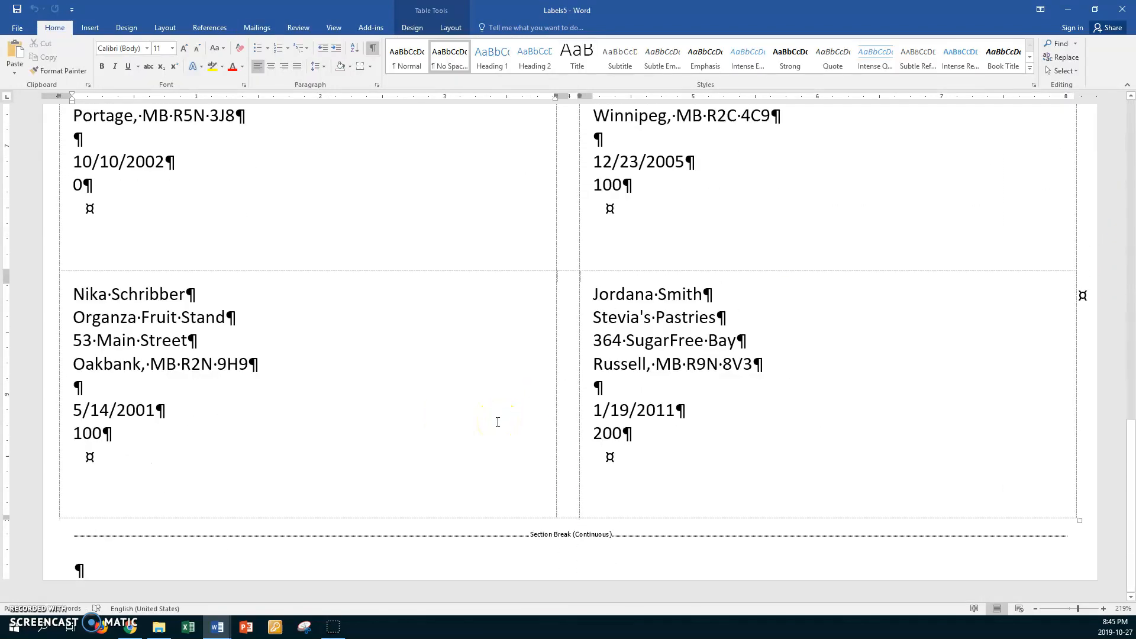
pyautogui.scroll(10, 498, 422)
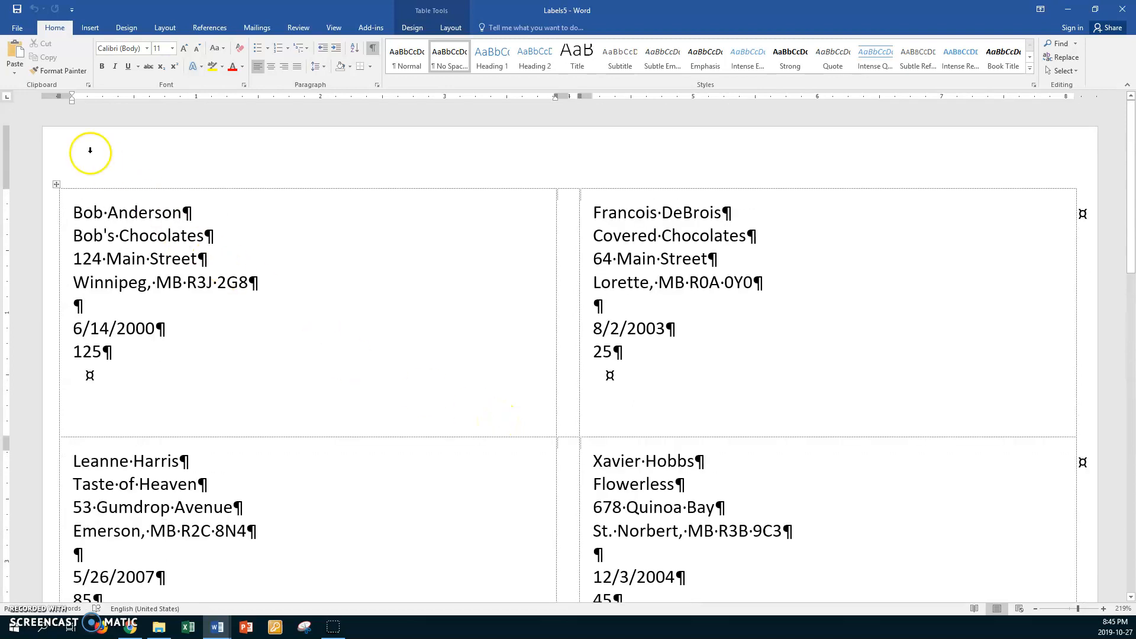
# - Save the merged labels in the Mail Merge folder, named with the author's first name followed by "Oct 27 Student Label Merged", and close the document
pyautogui.click(18, 28)
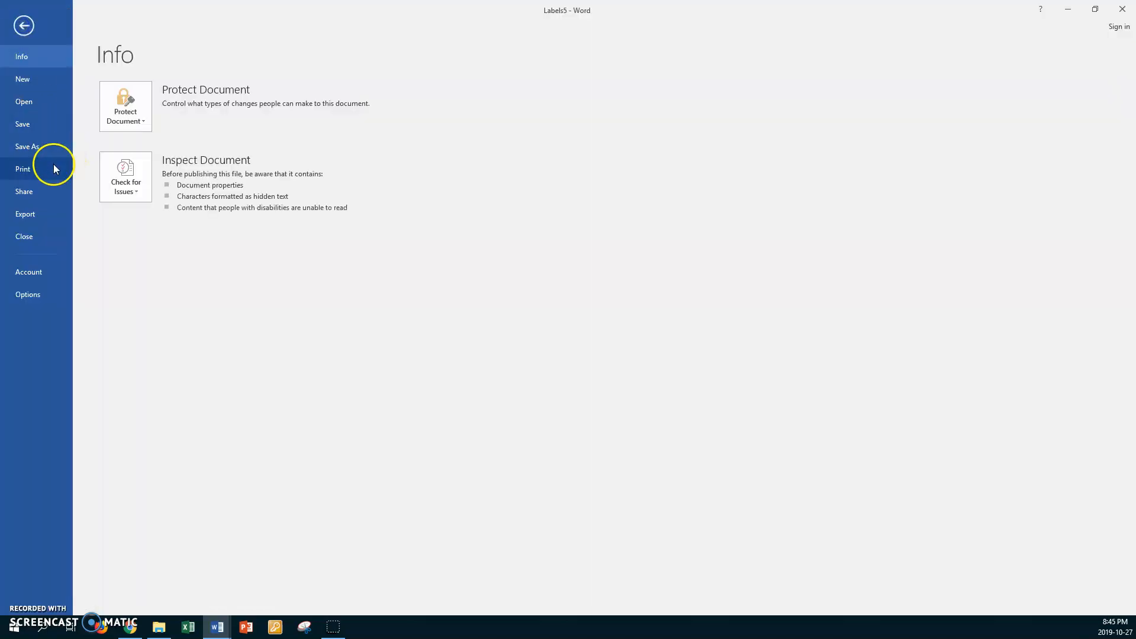
pyautogui.click(32, 148)
pyautogui.click(339, 119)
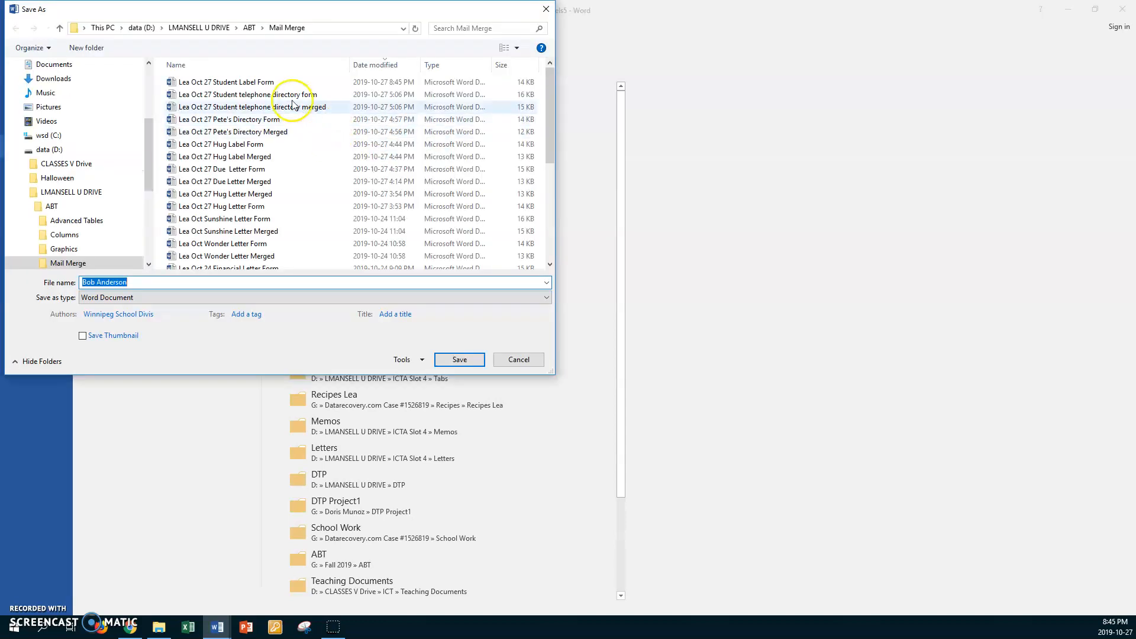
pyautogui.click(271, 87)
pyautogui.tripleClick(172, 283)
pyautogui.doubleClick(172, 283)
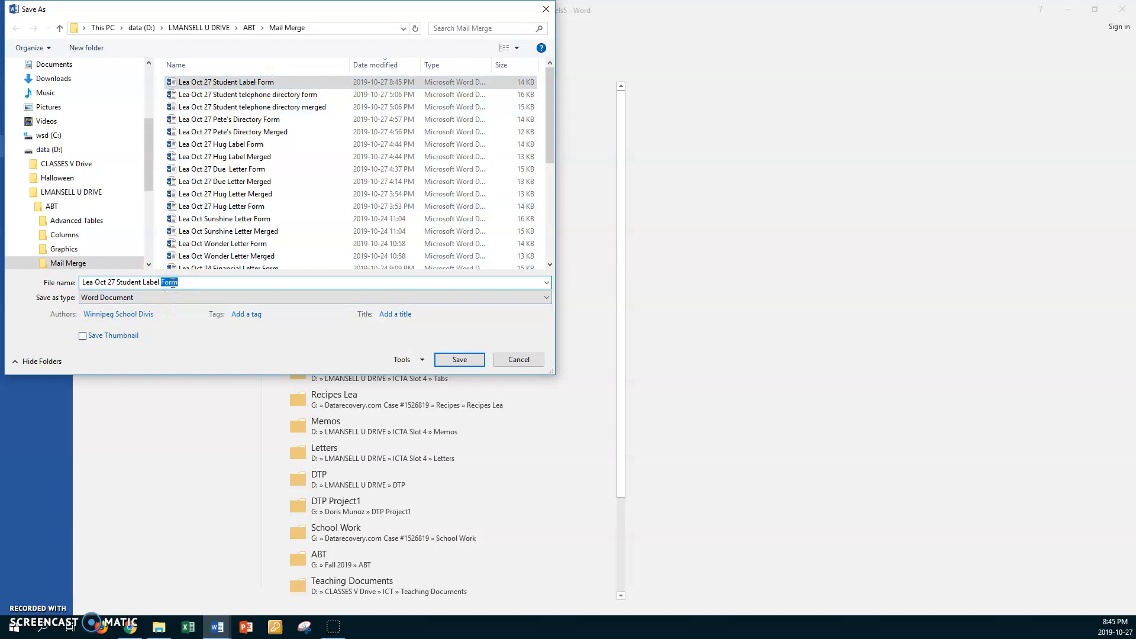
pyautogui.write('M')
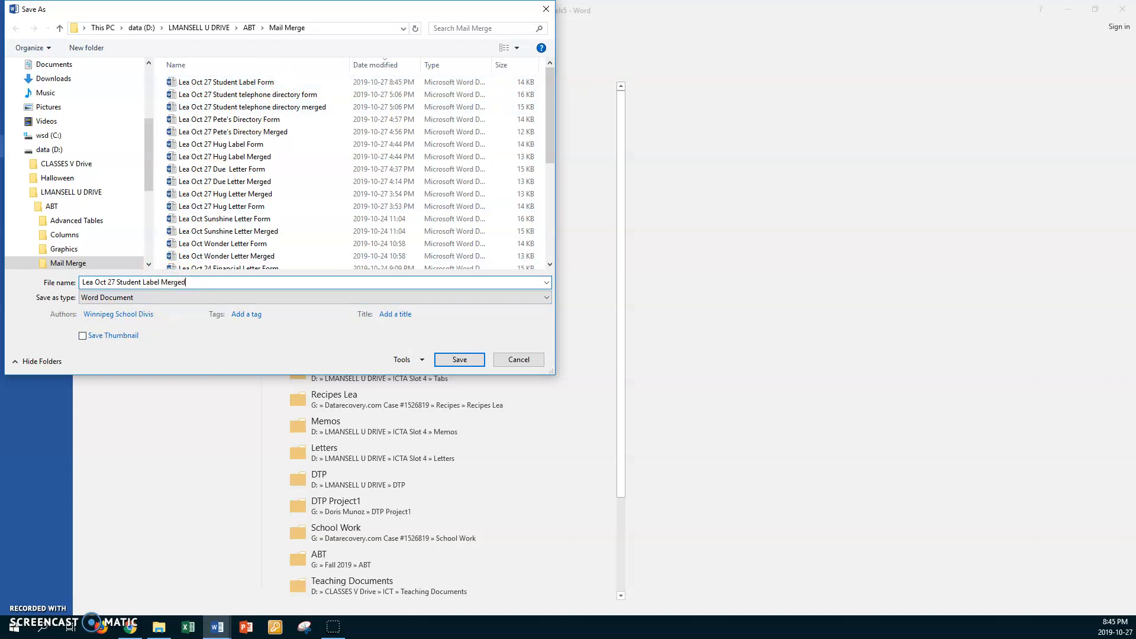
pyautogui.write('erged')
pyautogui.click(456, 359)
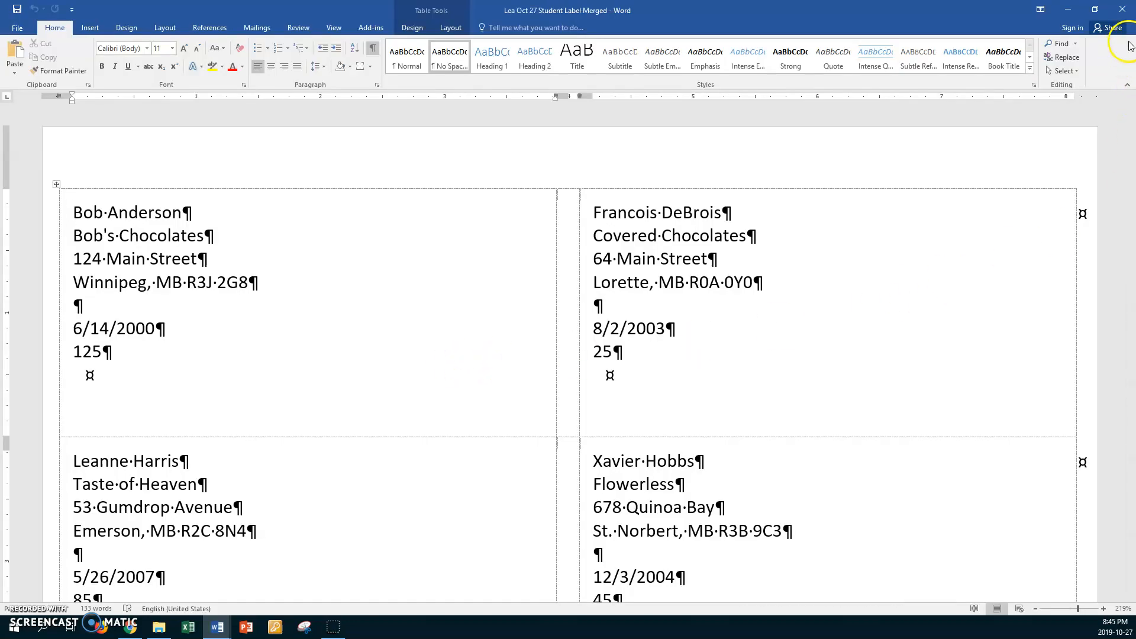
pyautogui.click(1123, 13)
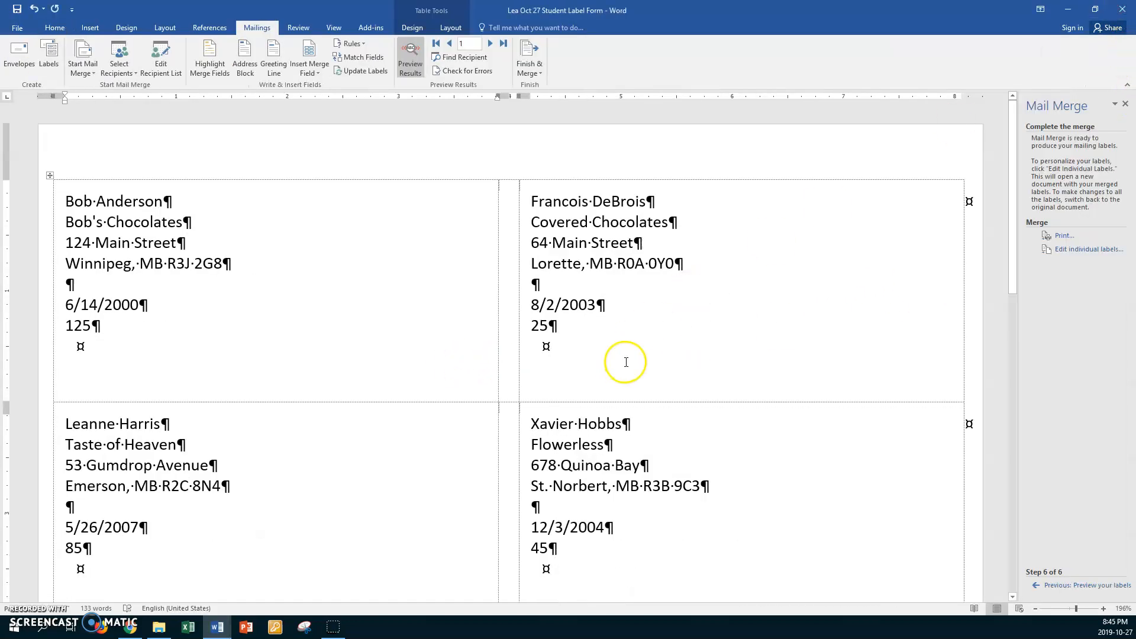
# - Go back through the label preview to arranging the labels, and place the cursor after the Membership_Fee field in the first label
pyautogui.click(1047, 586)
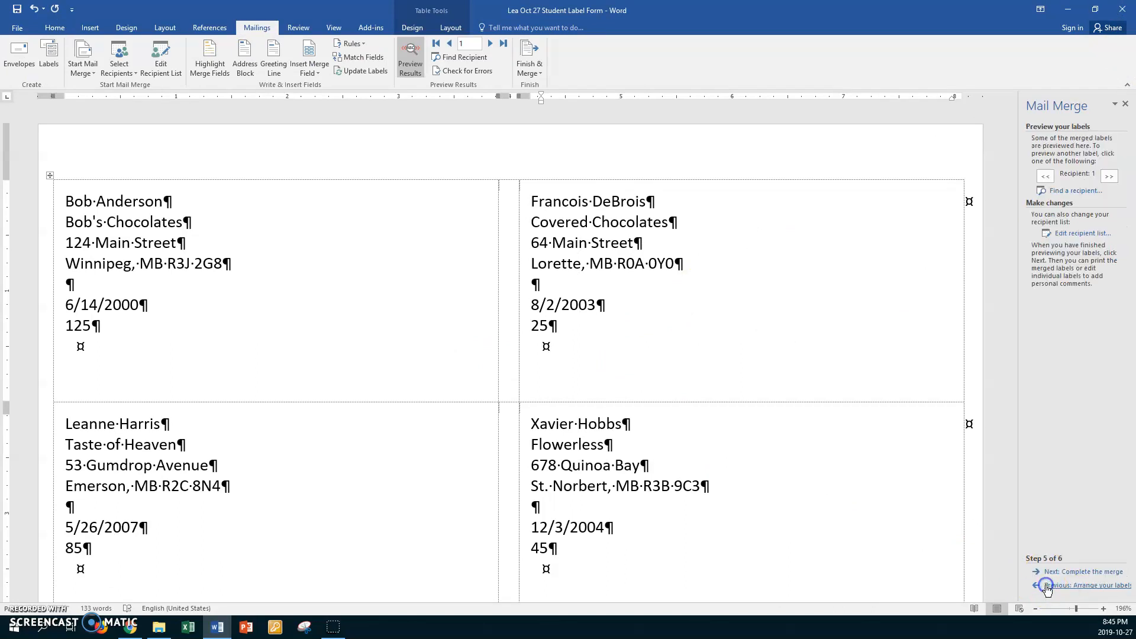
pyautogui.click(1046, 587)
pyautogui.click(239, 353)
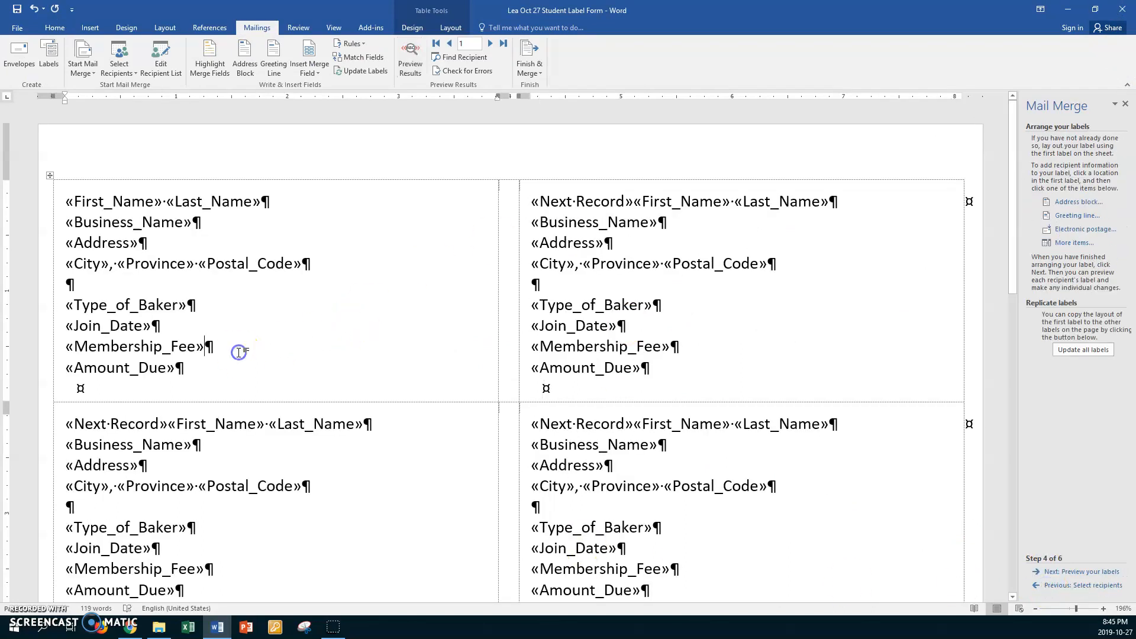